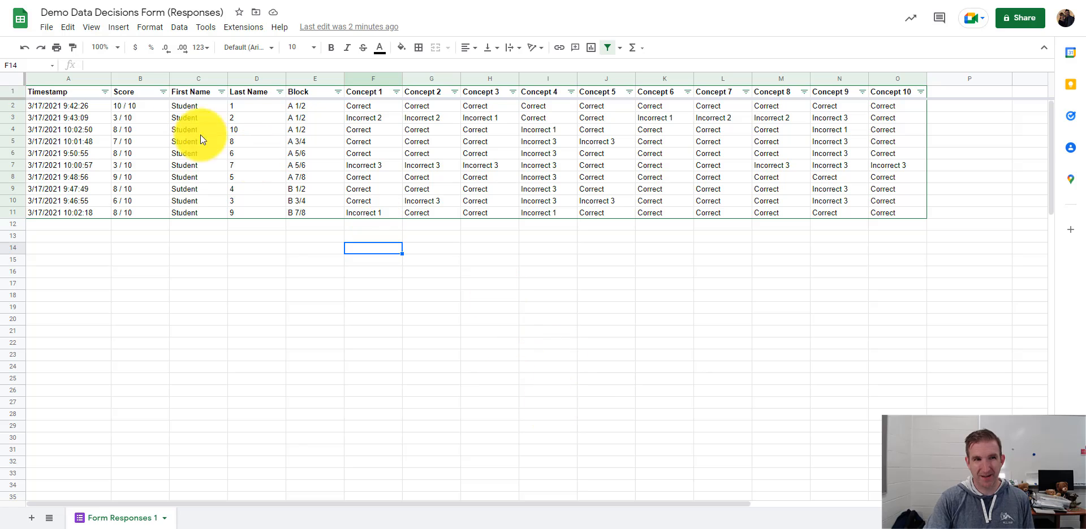
left_click(10, 105)
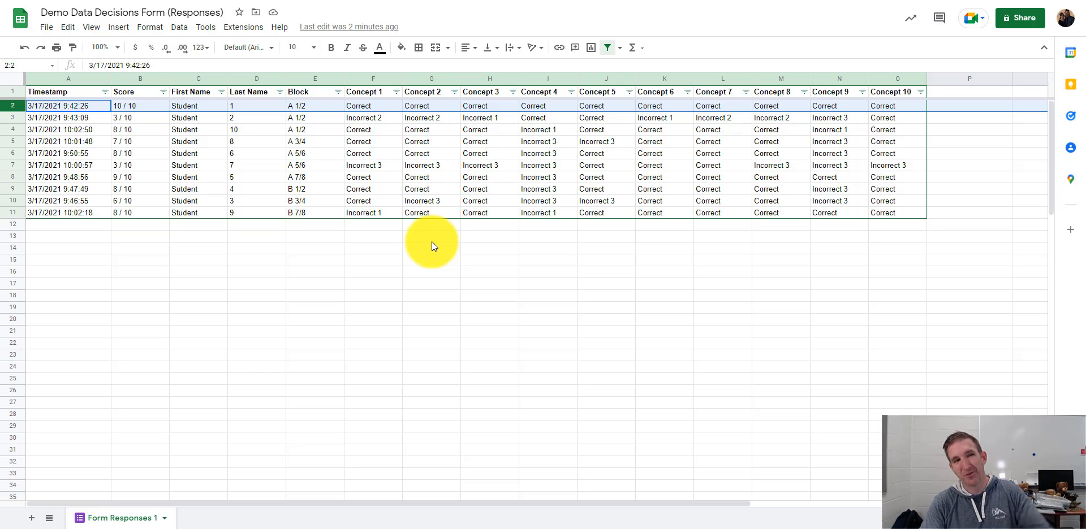
right_click(17, 106)
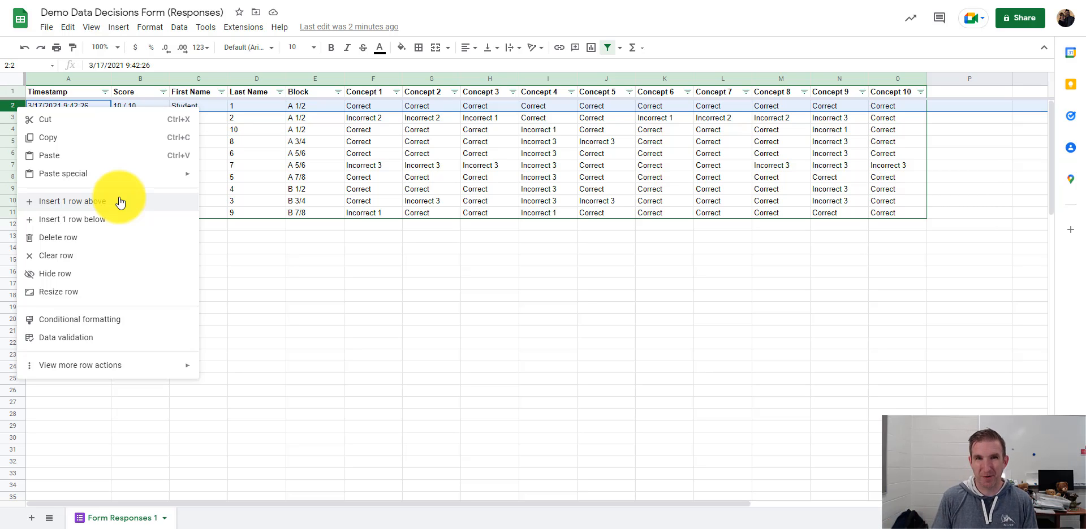
left_click(365, 132)
Step: Try a bright green fill on the Concept 1 cell F2 and undo it
left_click(378, 107)
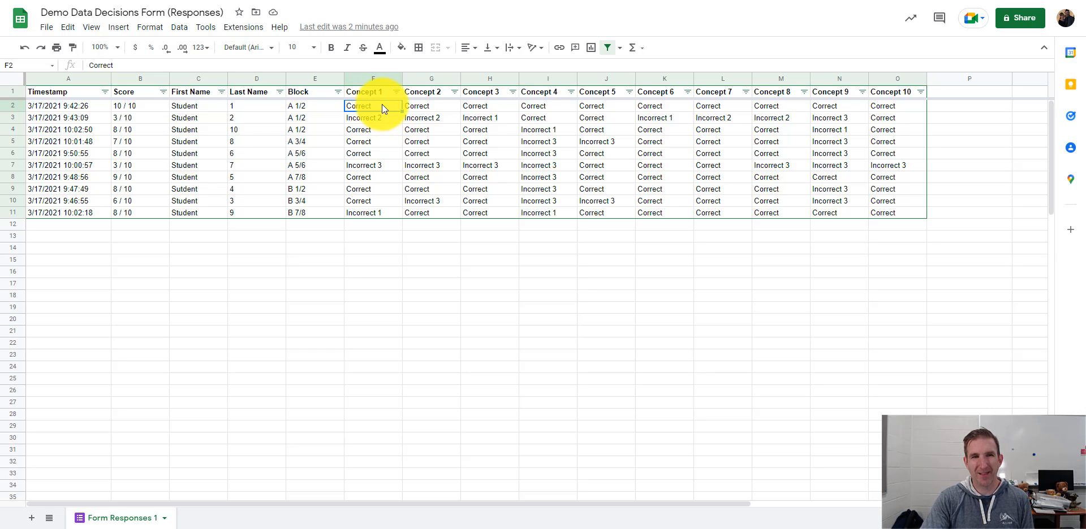
left_click(403, 49)
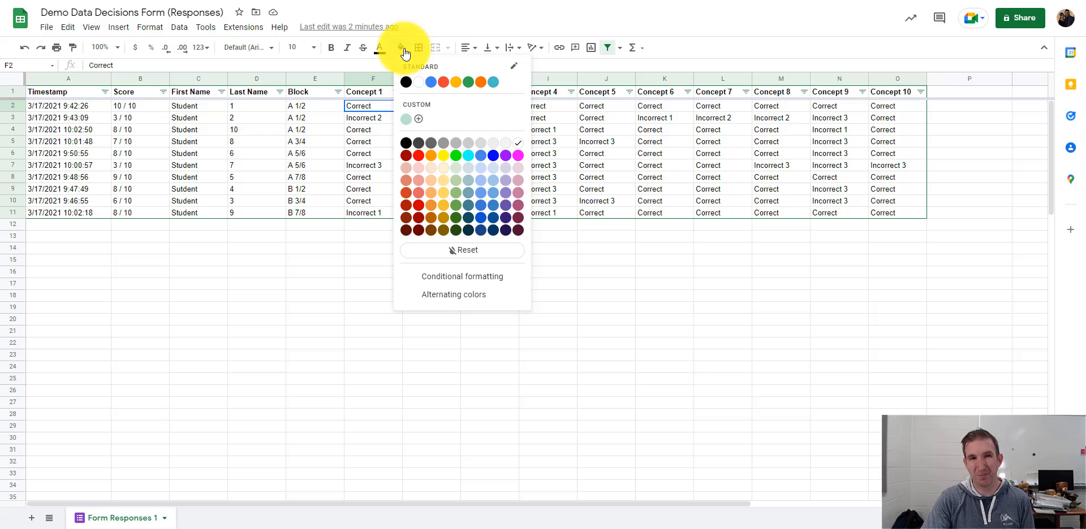
left_click(457, 159)
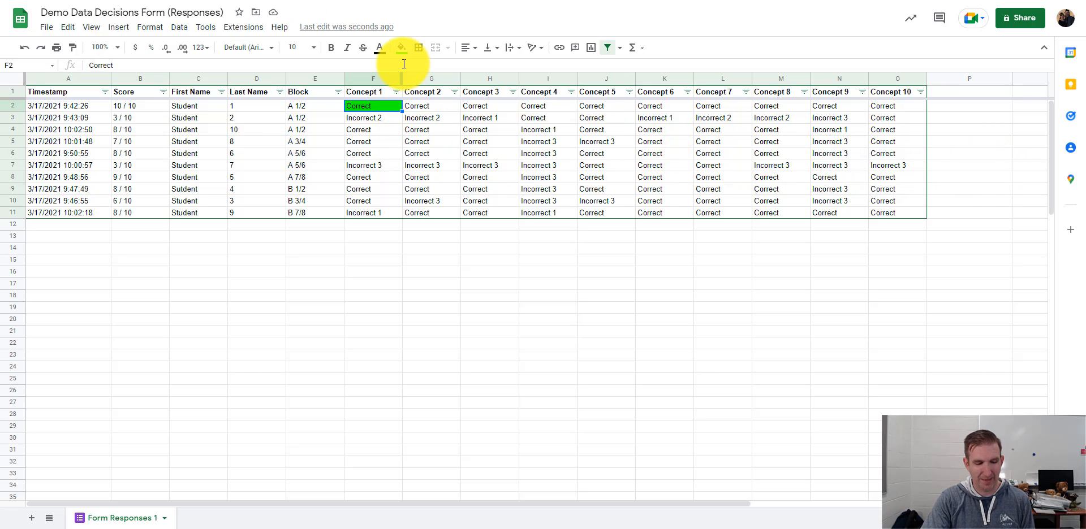
key("ctrl+z")
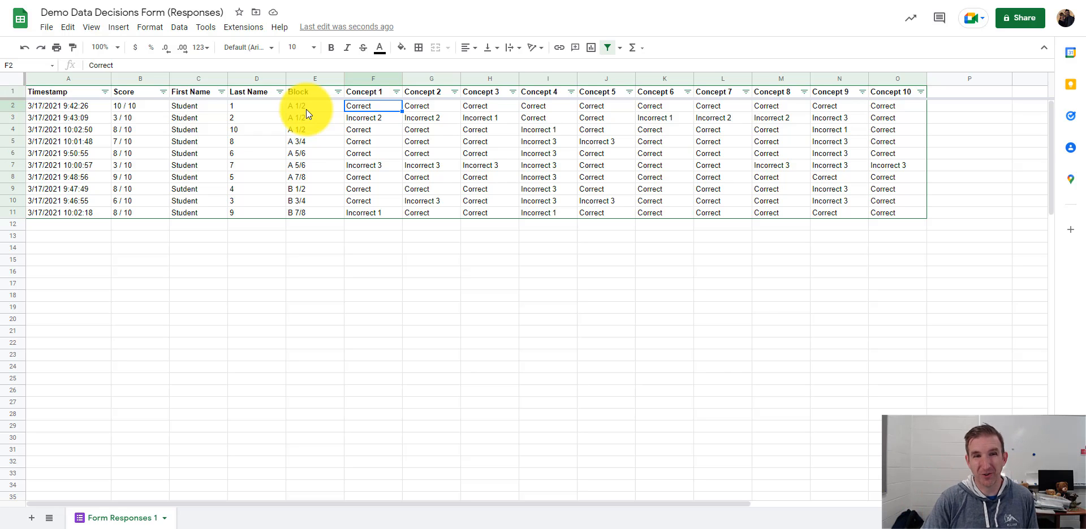
Step: Start a conditional formatting rule for the Concept 1 responses in F2:F11
left_click(372, 90)
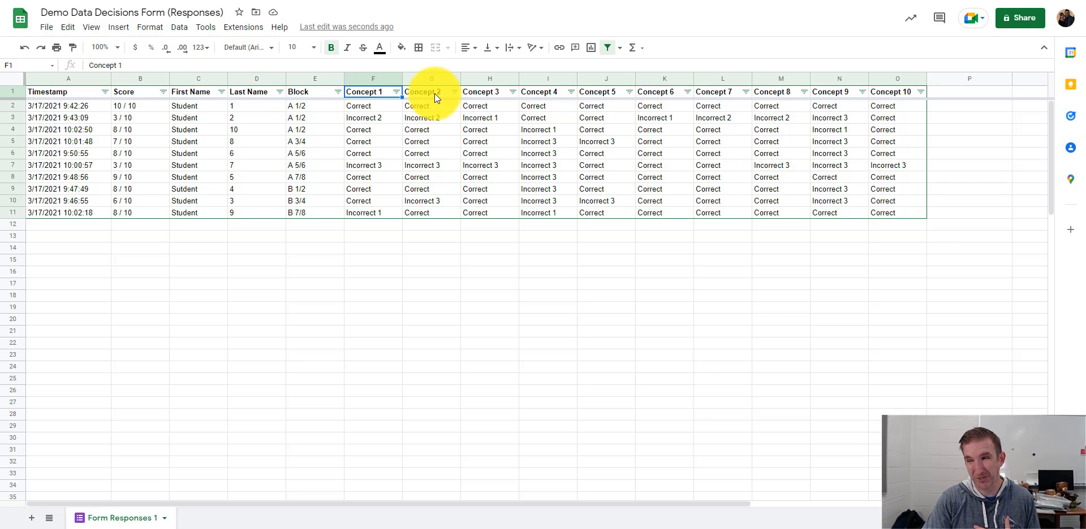
left_click(383, 107)
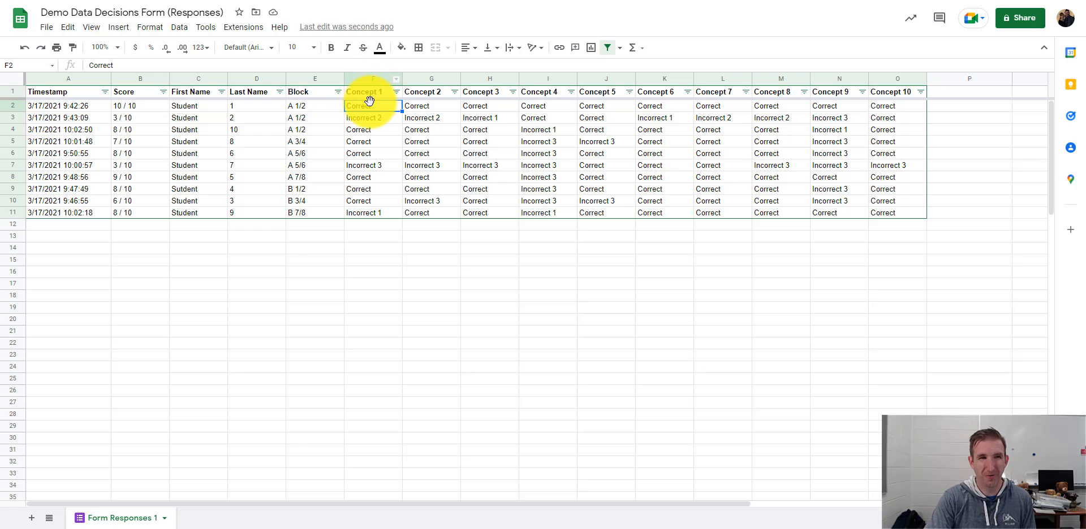
left_click_drag(386, 105, 387, 210)
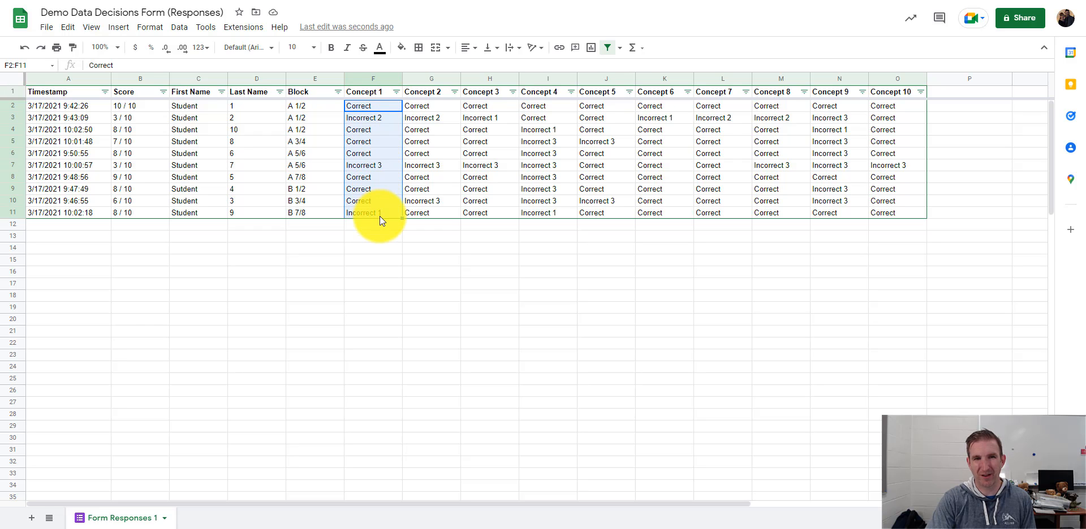
left_click(150, 28)
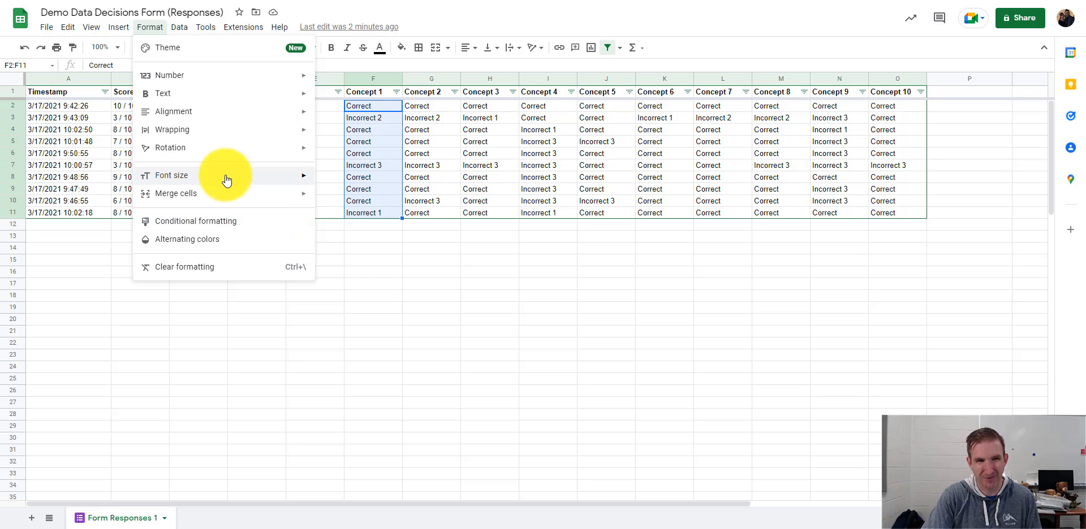
left_click(232, 223)
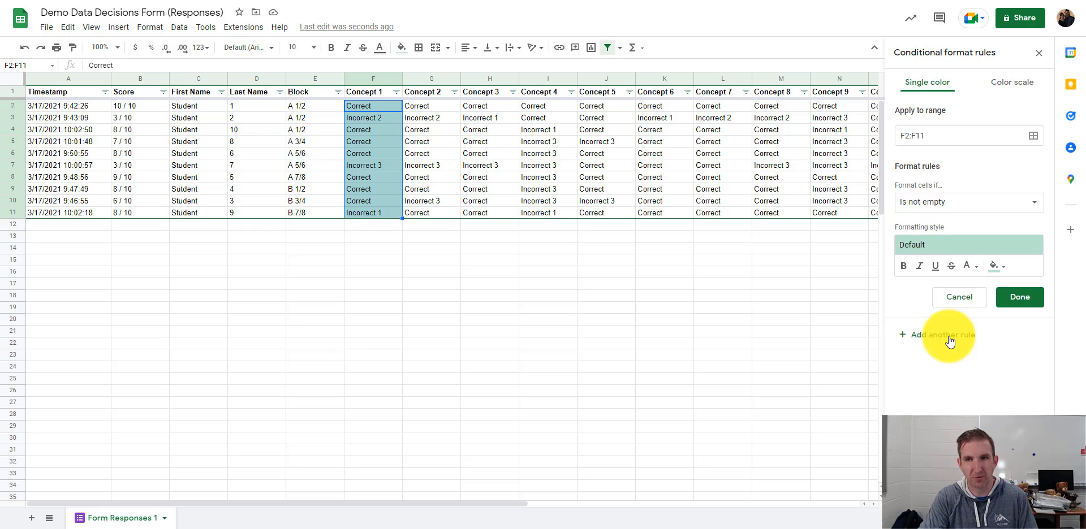
left_click(935, 135)
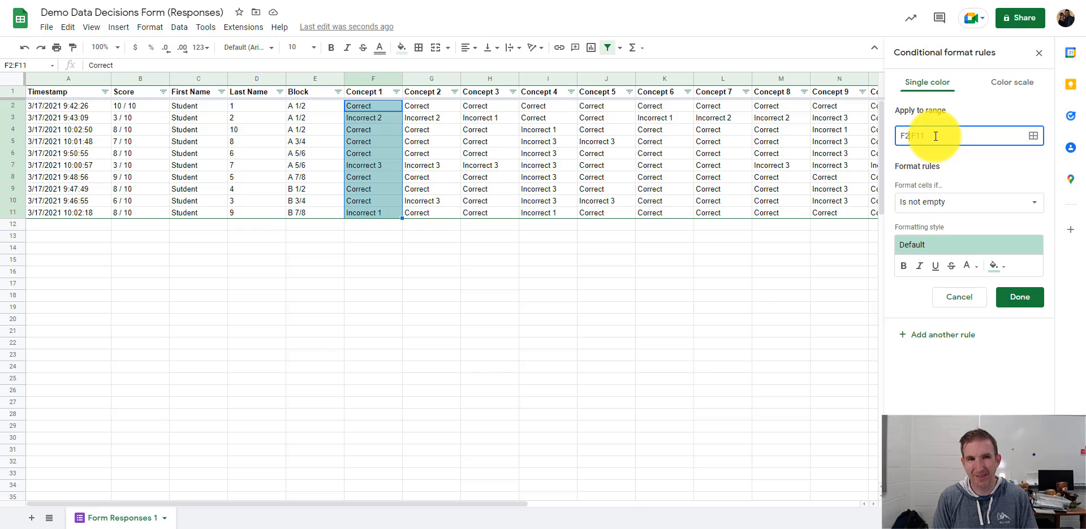
key("BackSpace")
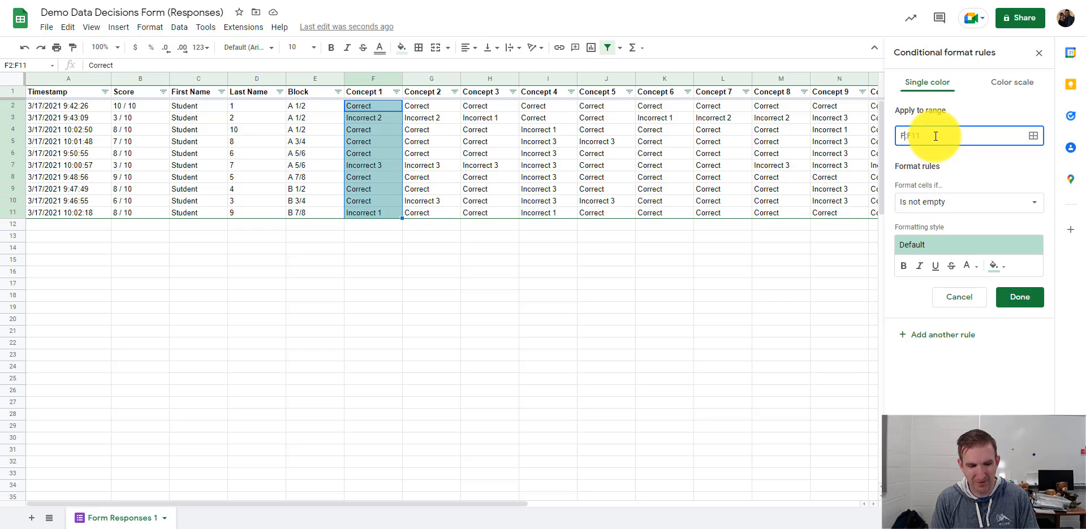
type("3")
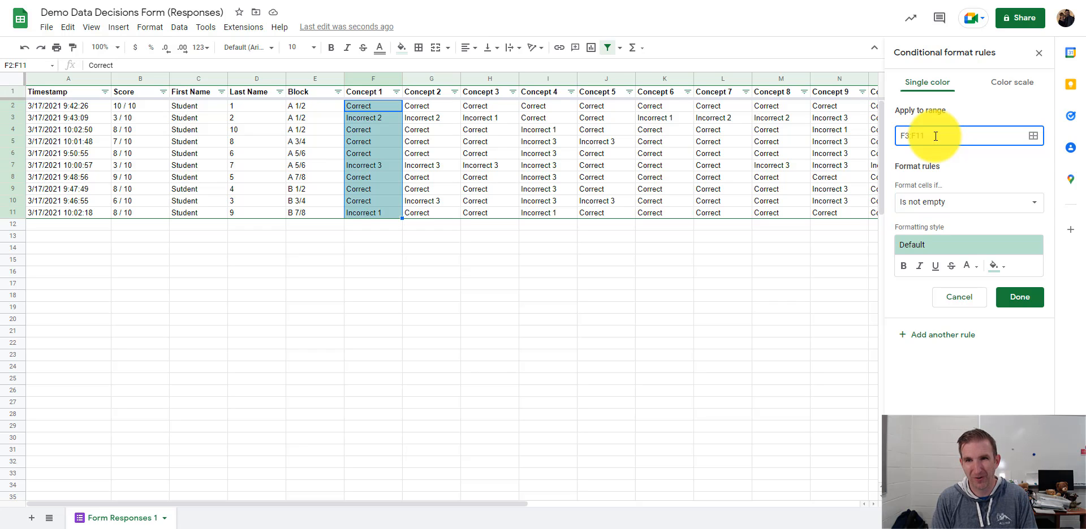
key("BackSpace")
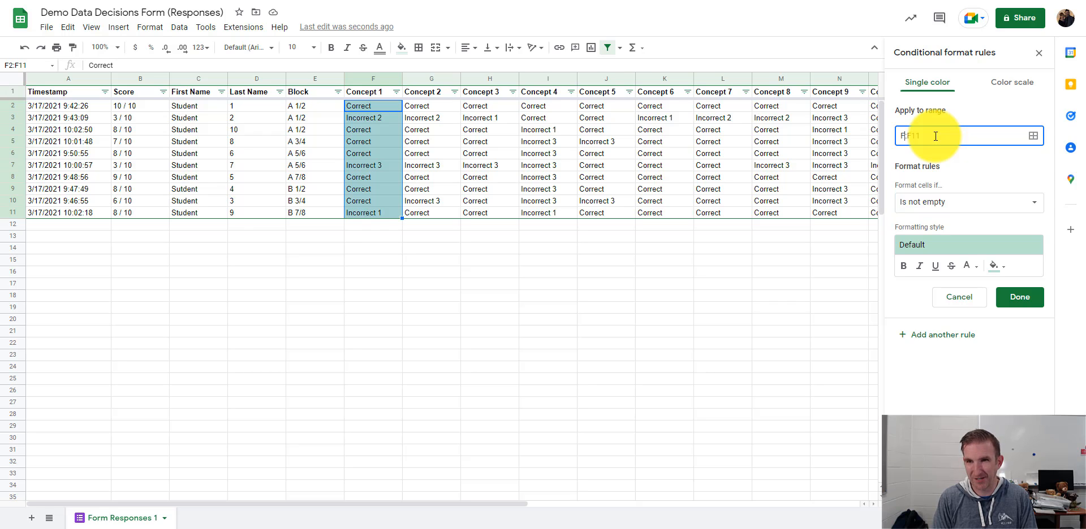
type("2")
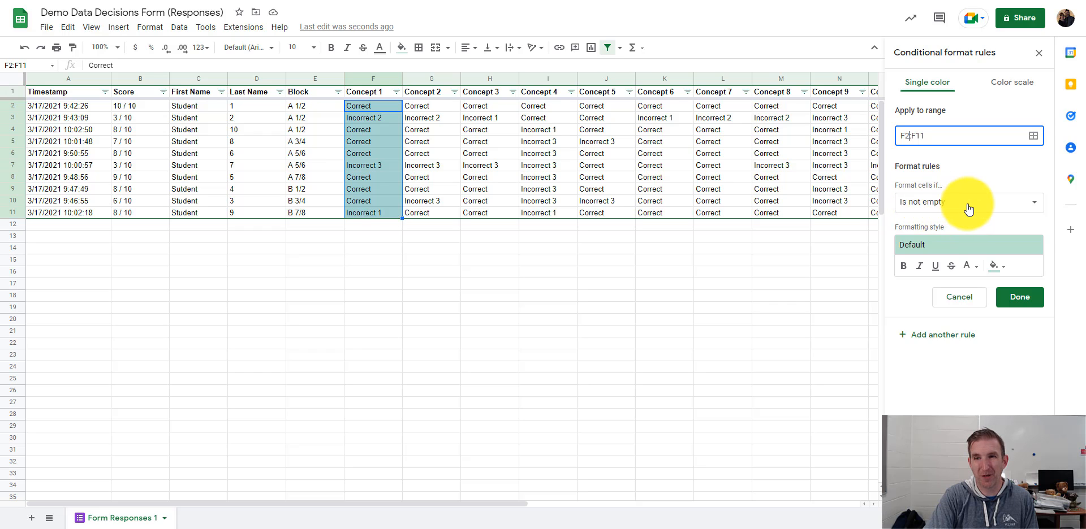
Step: Try the rule condition Text is exactly with the value F2
left_click(978, 210)
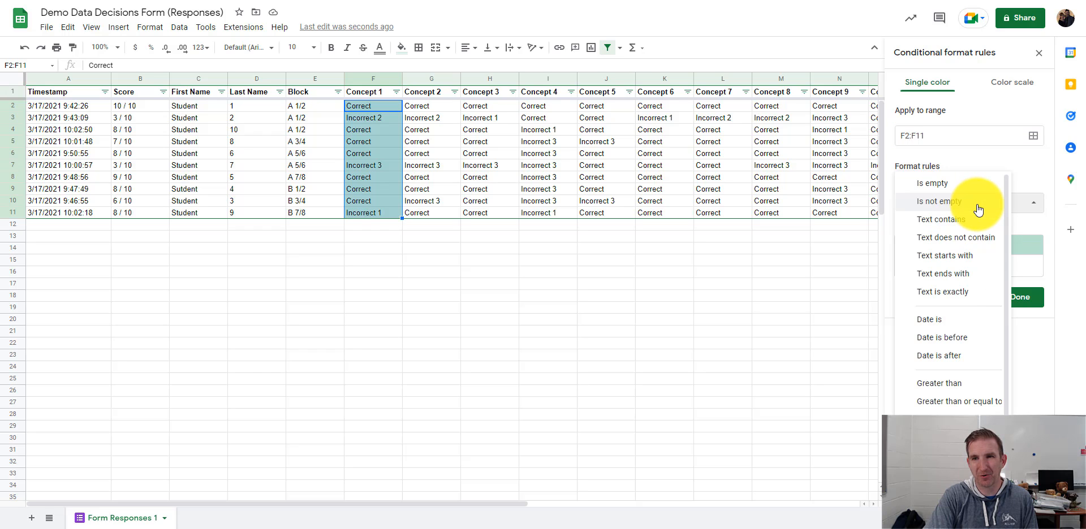
left_click(985, 293)
left_click(940, 232)
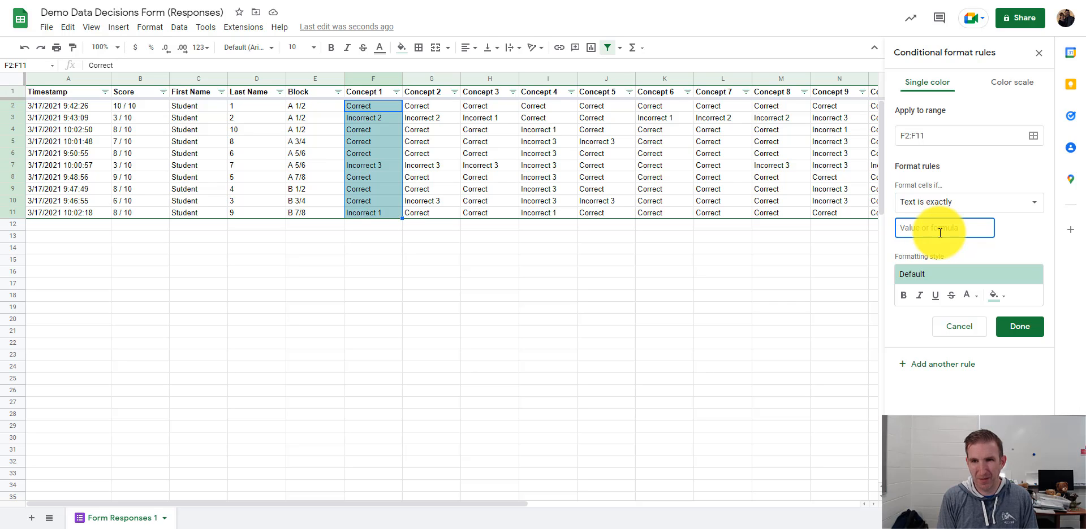
type("F2")
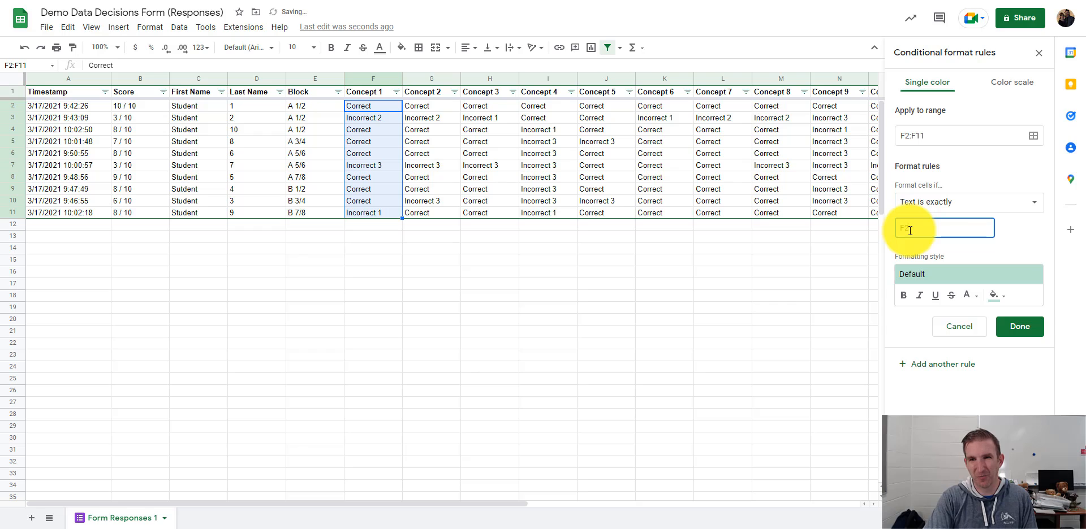
Step: Keep the condition Text is exactly and set its value to Correct
left_click(935, 207)
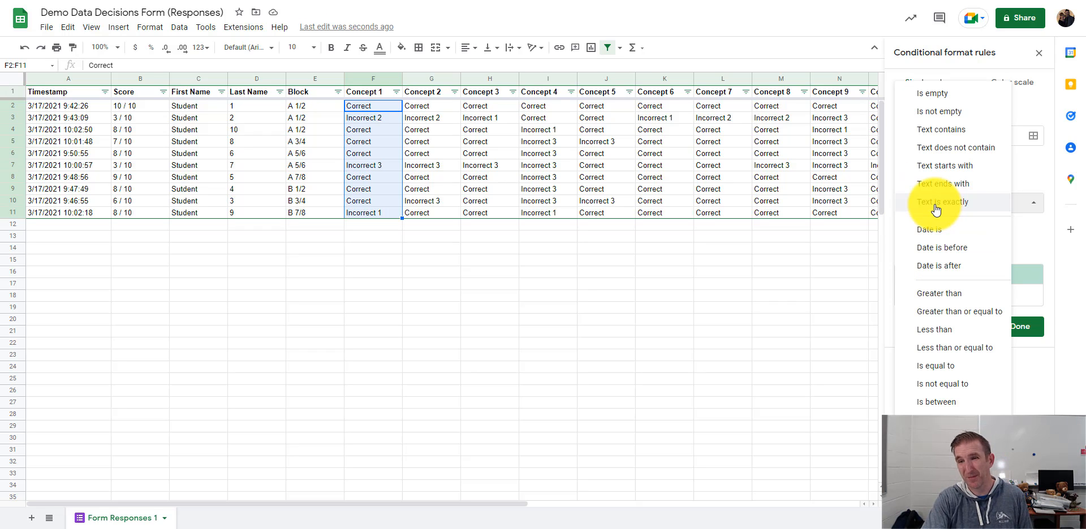
left_click(936, 210)
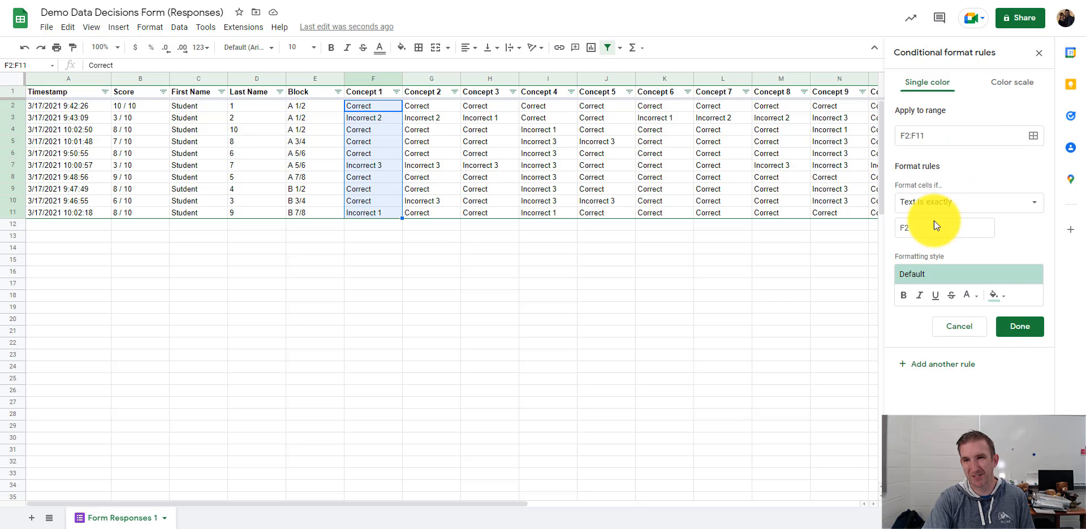
left_click(934, 226)
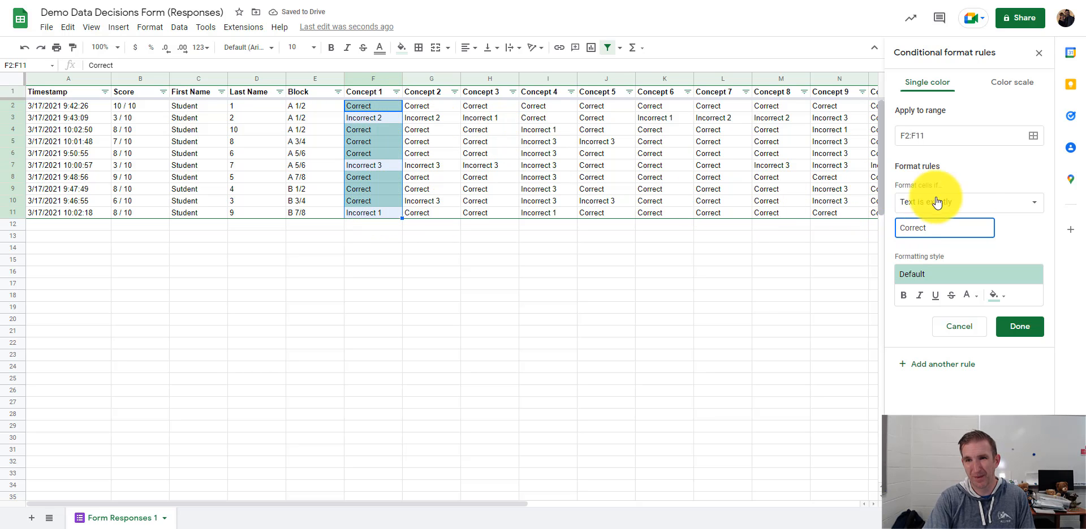
Step: Switch the rule's condition to Custom formula is and enter the formula =F2=$F$2
left_click(970, 202)
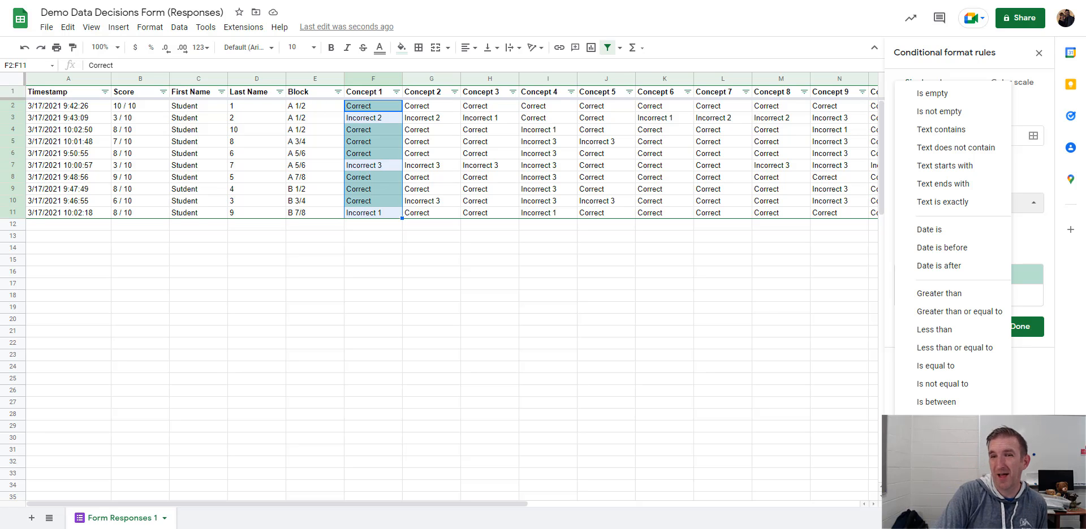
left_click(949, 448)
left_click_drag(937, 228, 884, 226)
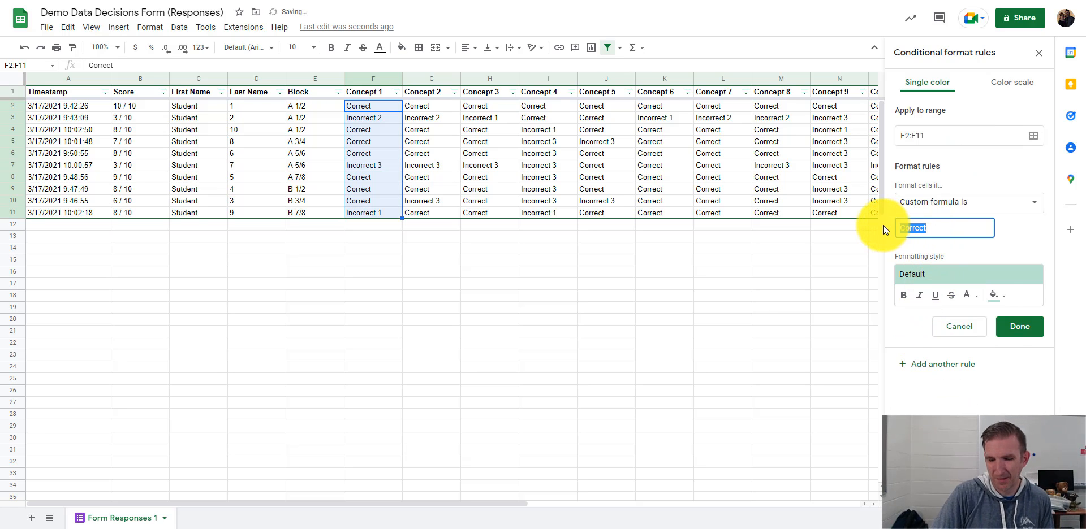
type("=")
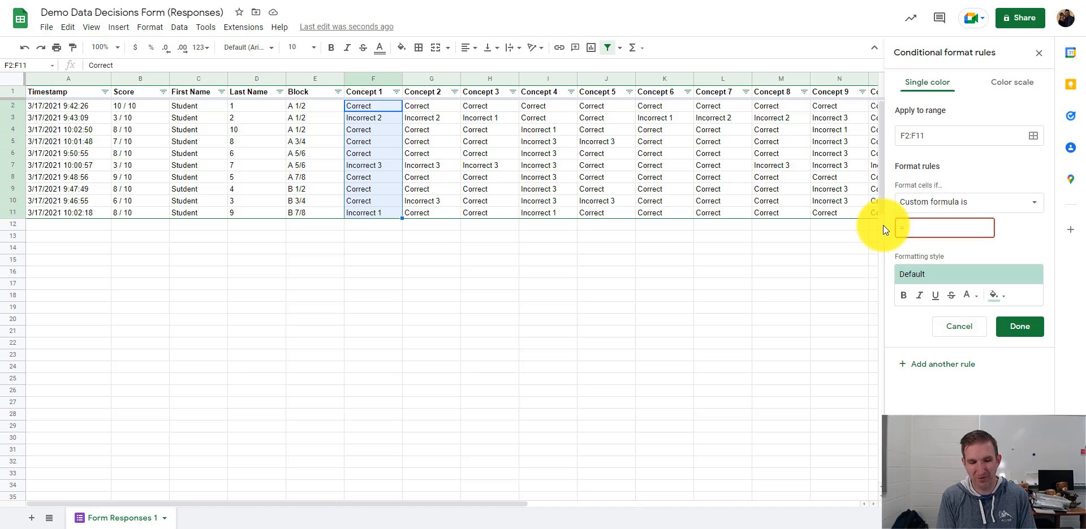
type("F2=")
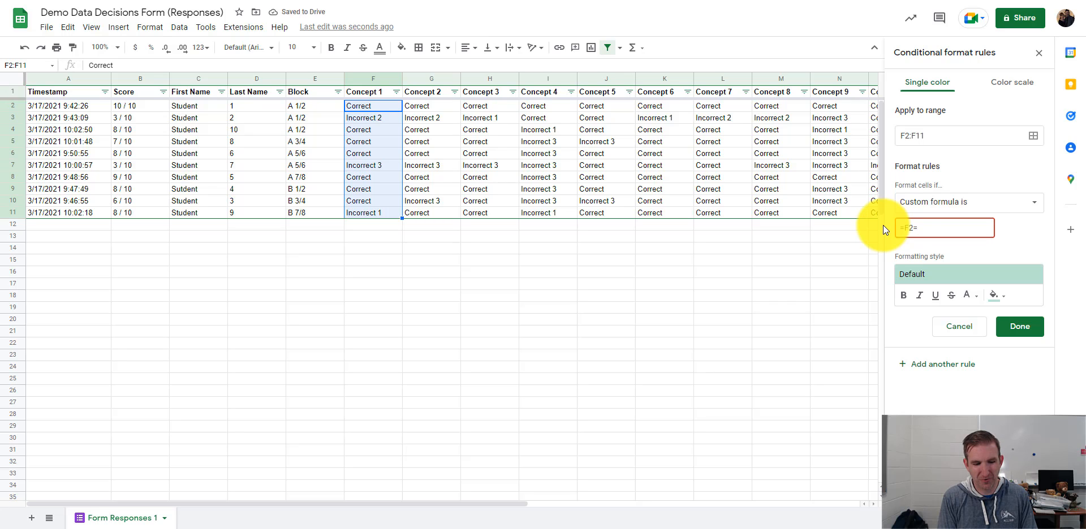
type("$F")
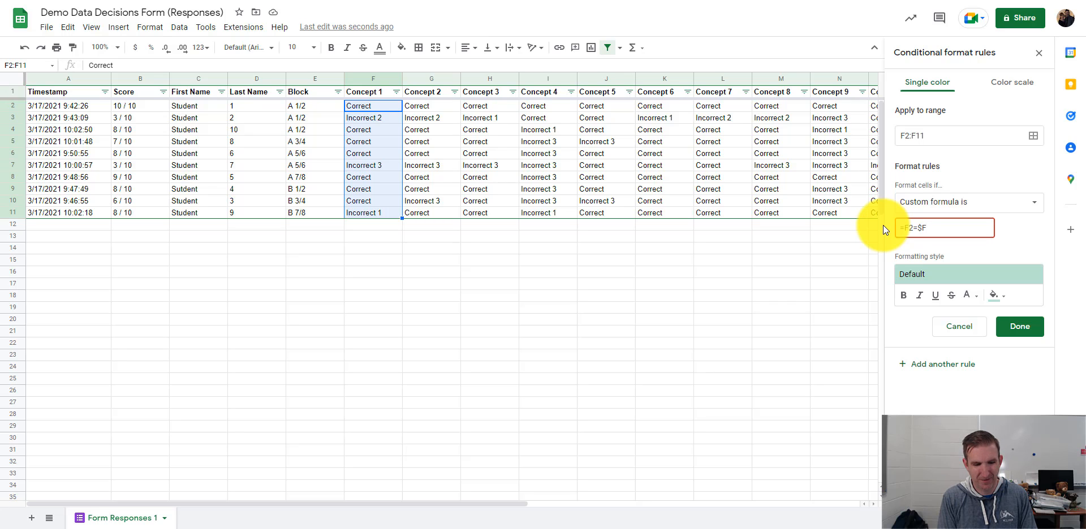
type("$2")
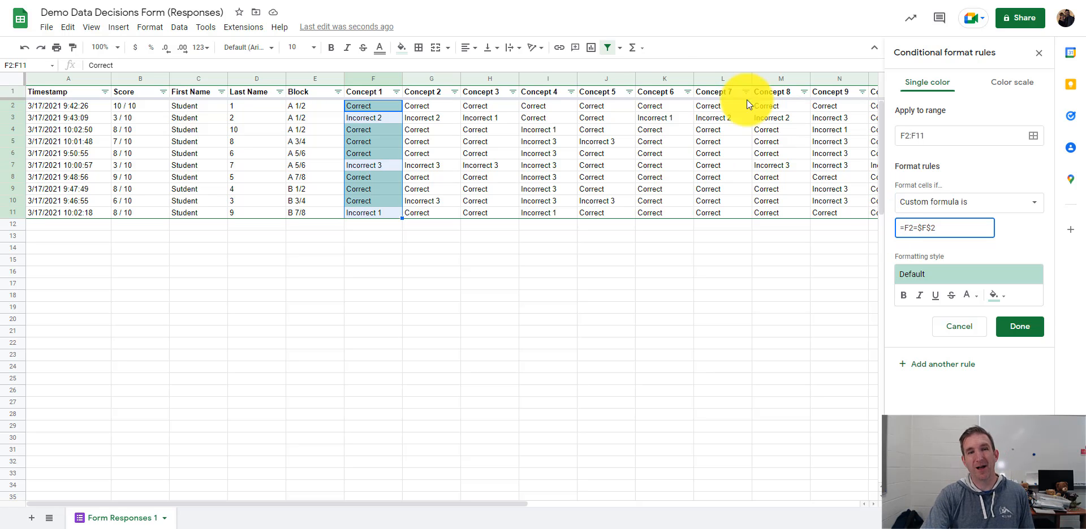
Step: Try bright green as the rule's fill colour and settle on a light green
left_click(1003, 302)
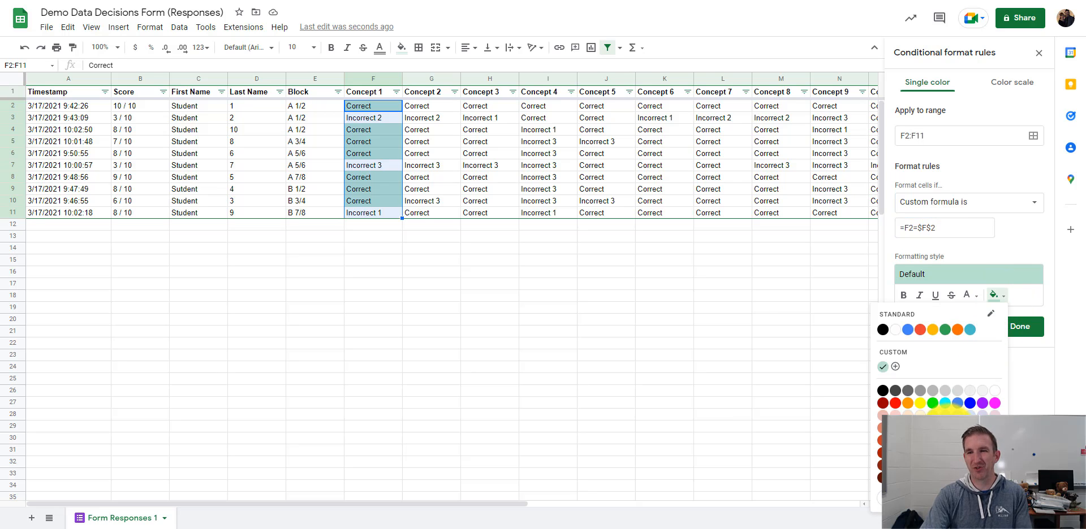
left_click(932, 406)
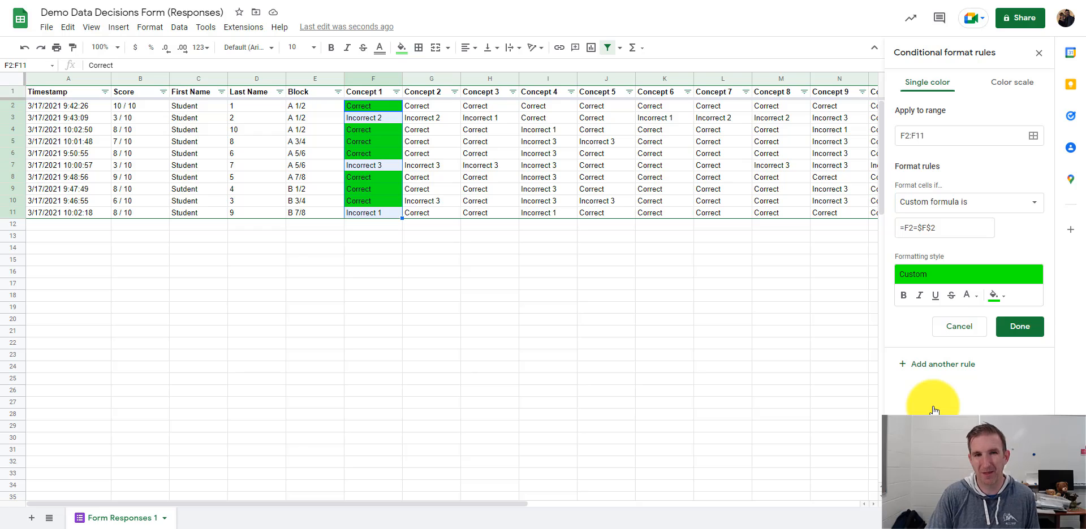
left_click(996, 295)
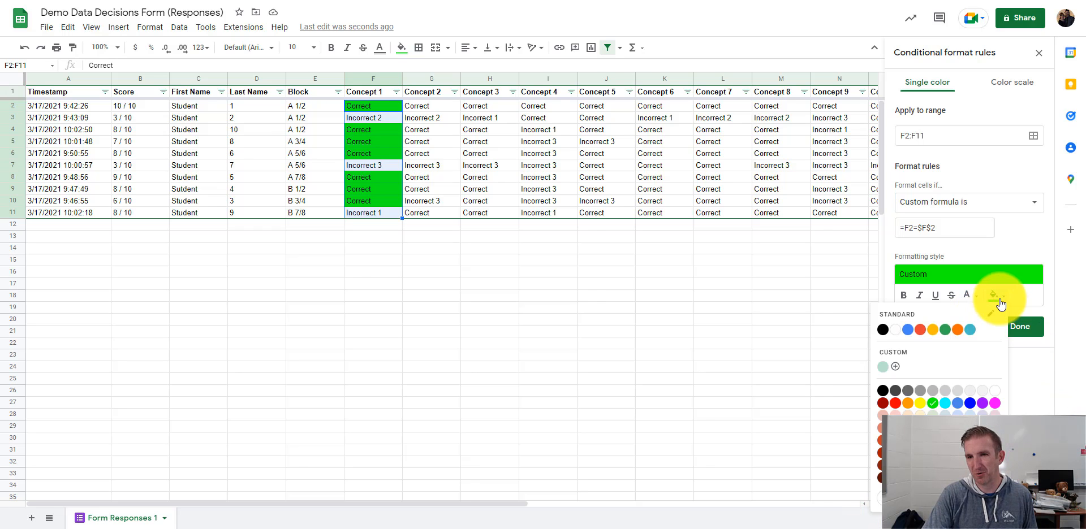
left_click(933, 415)
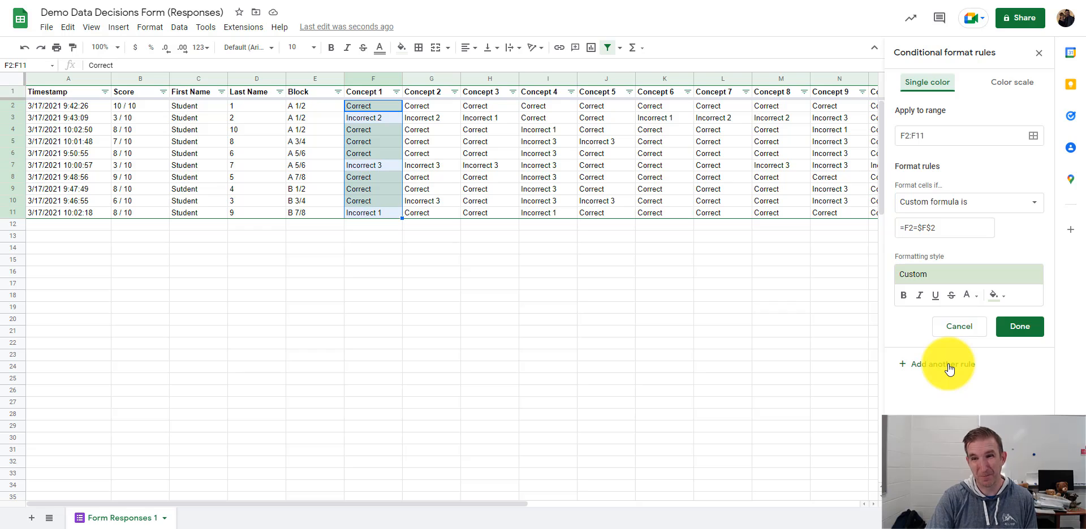
Step: Change the rule's custom formula to the not-equal comparison =F2<>$F$2
left_click(918, 228)
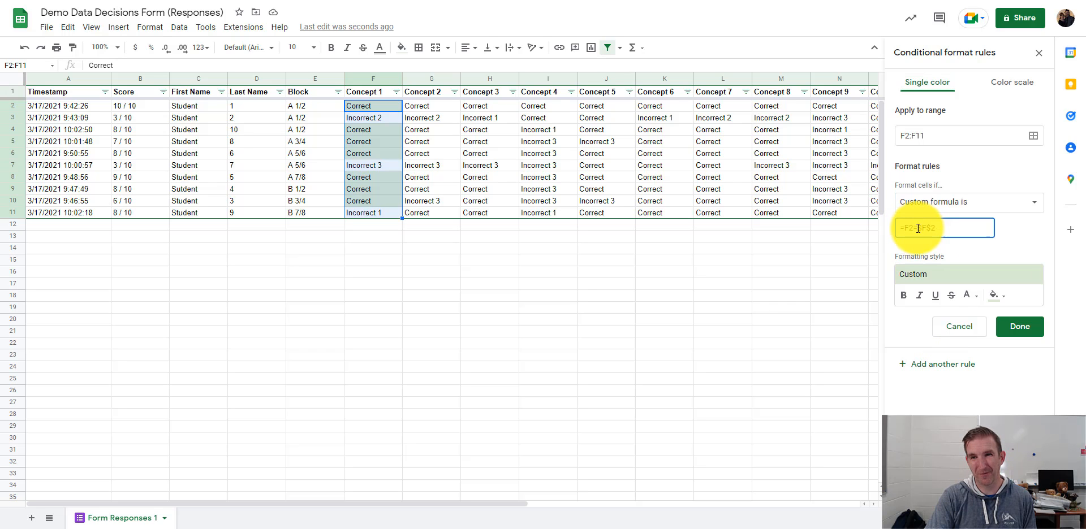
key("BackSpace")
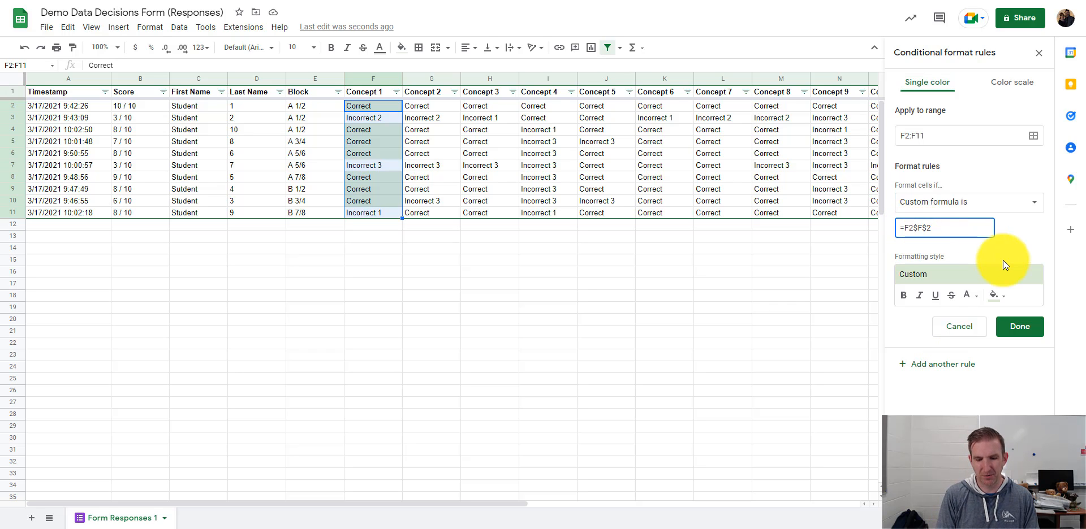
type("<>")
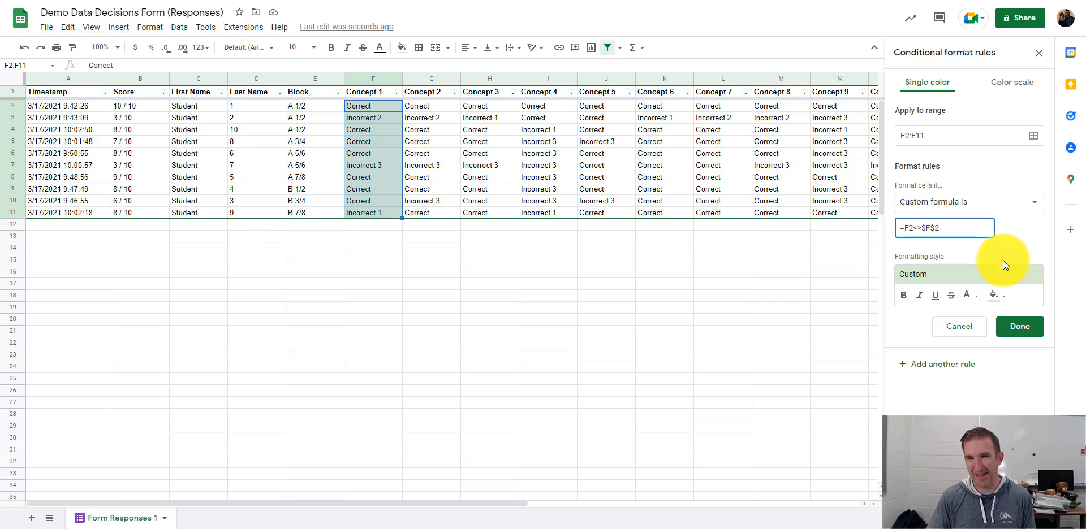
Step: Set the not-equal rule's fill colour to light red and save the rule for the Concept 1 answers
left_click(994, 295)
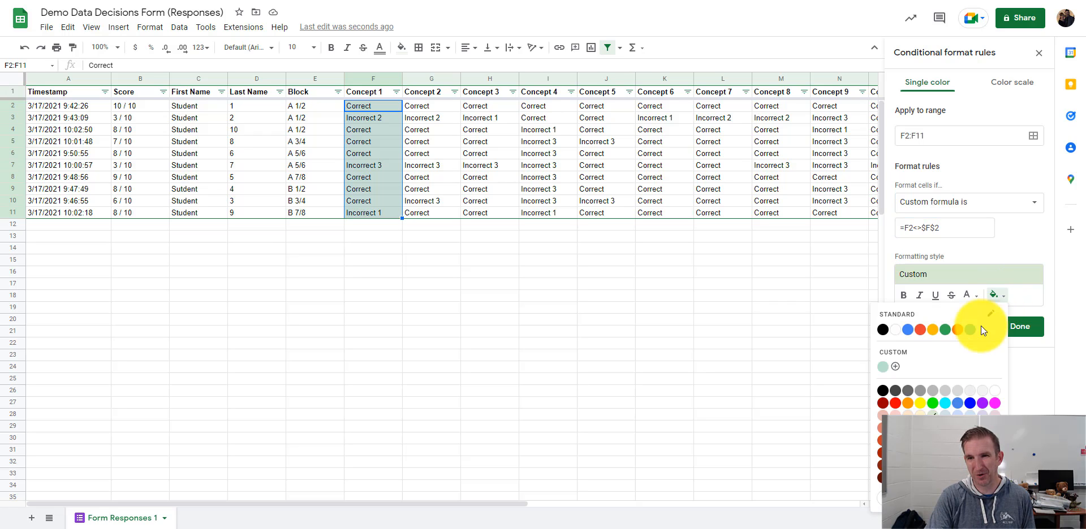
left_click(895, 413)
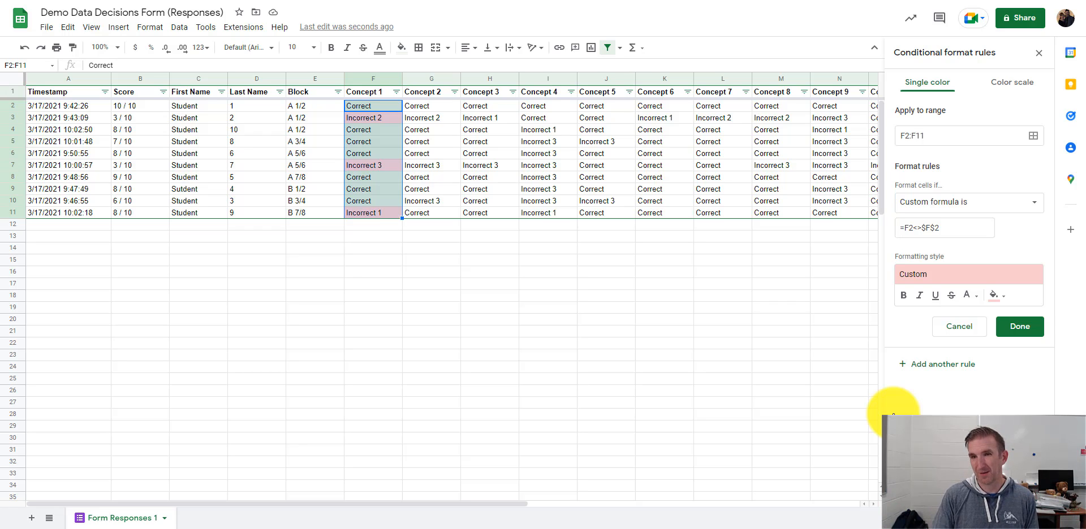
left_click(1014, 333)
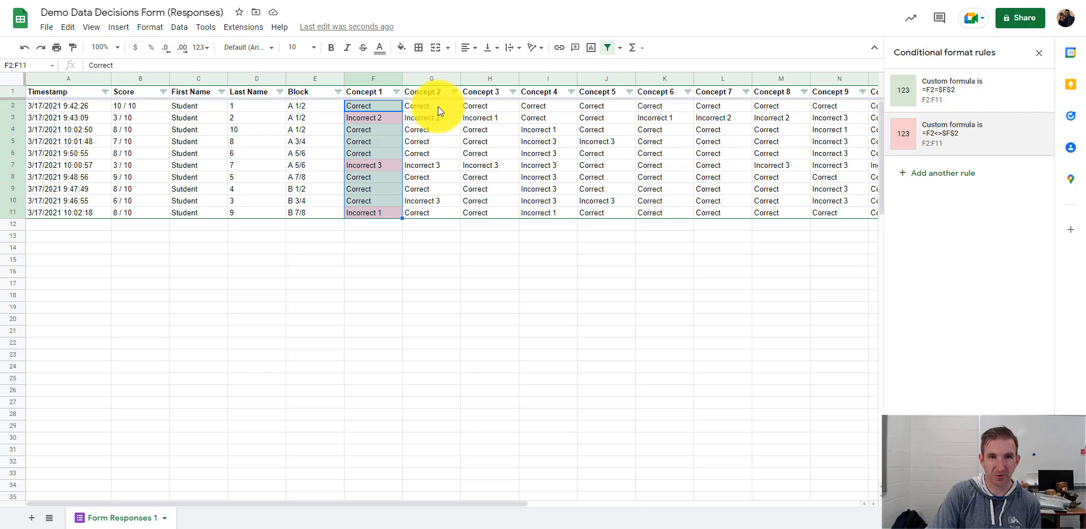
Step: Add a conditional format rule for the Concept 2 answers in G2:G11 with the condition Custom formula is
left_click_drag(437, 106, 450, 209)
left_click(944, 86)
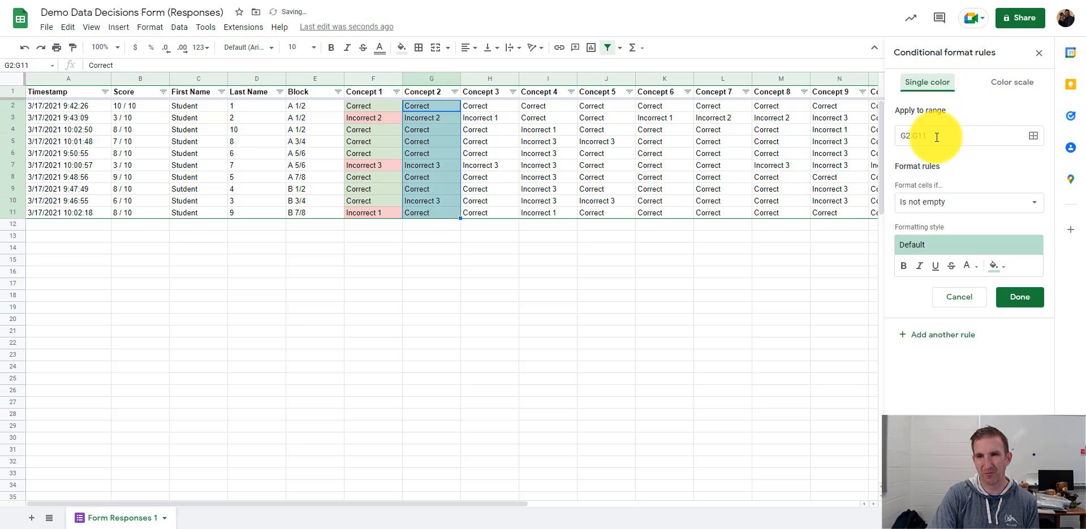
left_click(957, 202)
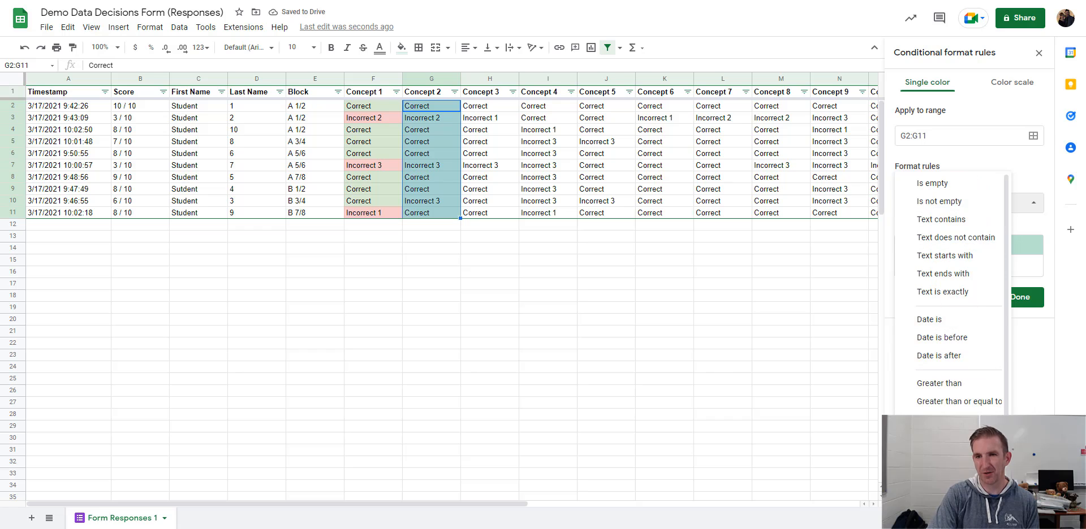
scroll(951, 292, "down", 1)
scroll(950, 339, "down", 3)
left_click(951, 402)
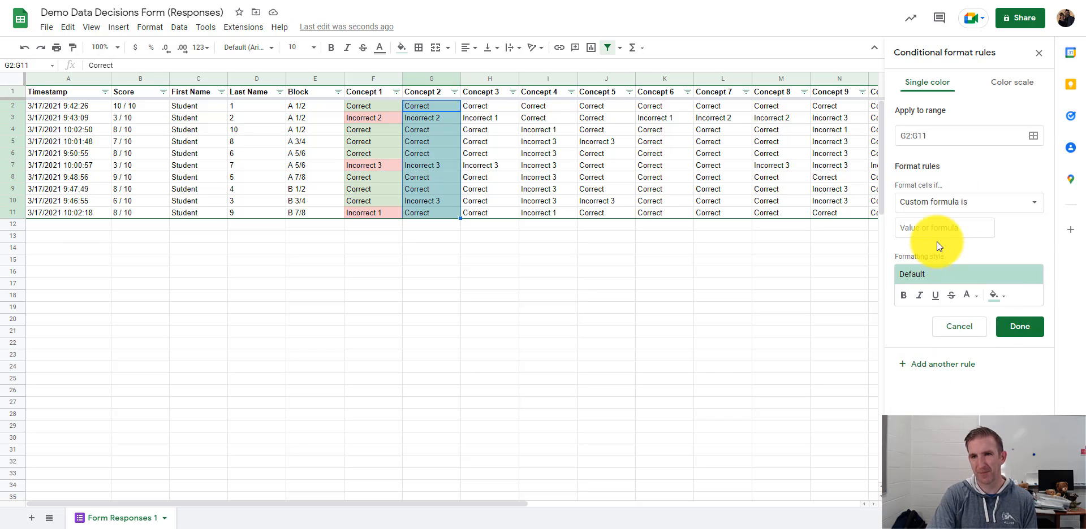
Step: Enter the formula =g2=$g$2 for the Concept 2 rule and give it a light green fill
left_click(934, 230)
type("=")
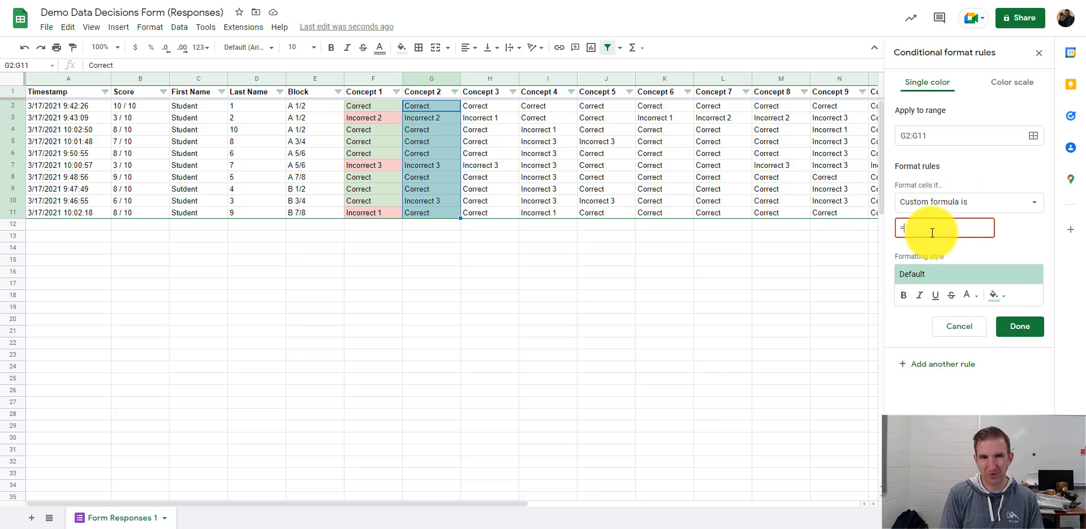
type("G")
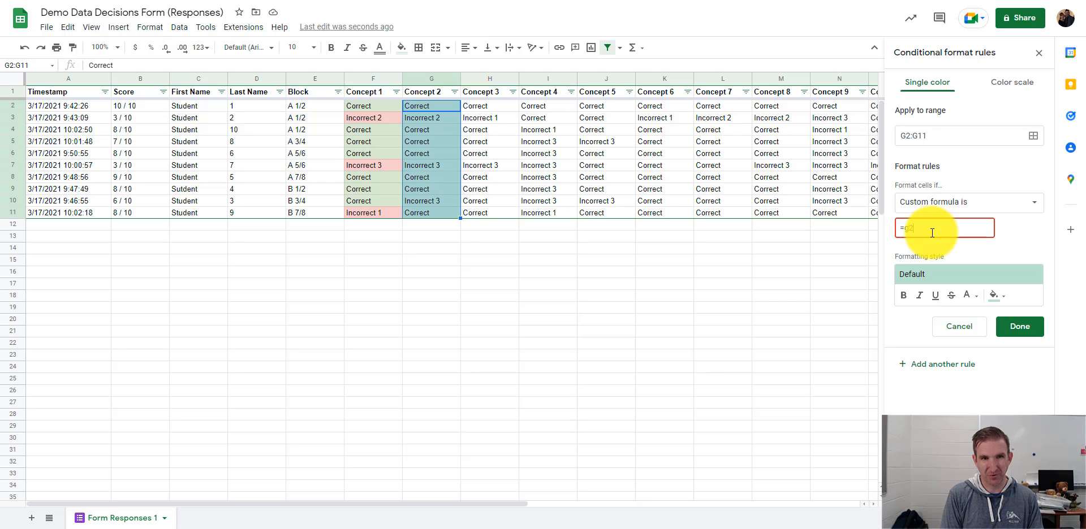
type("2")
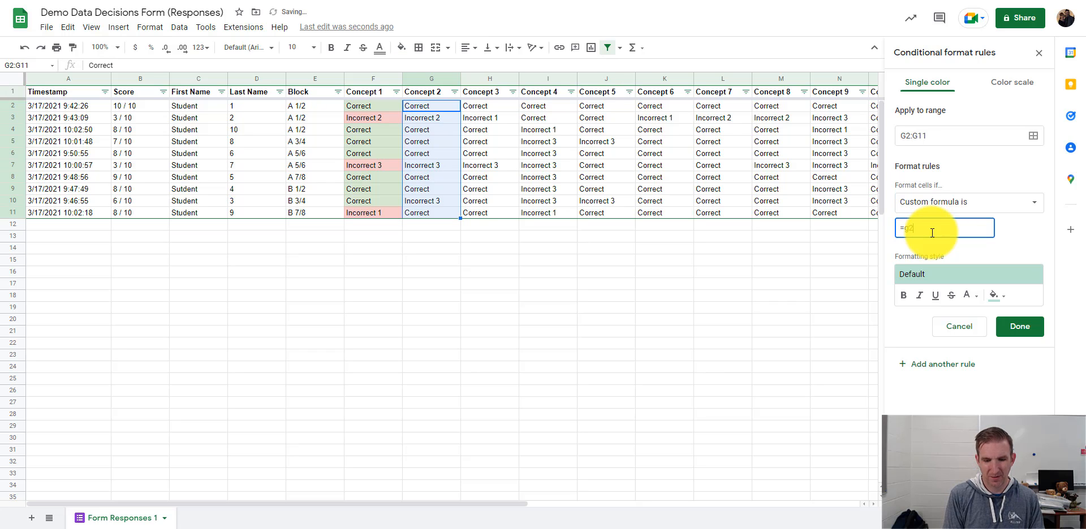
type("=$g$")
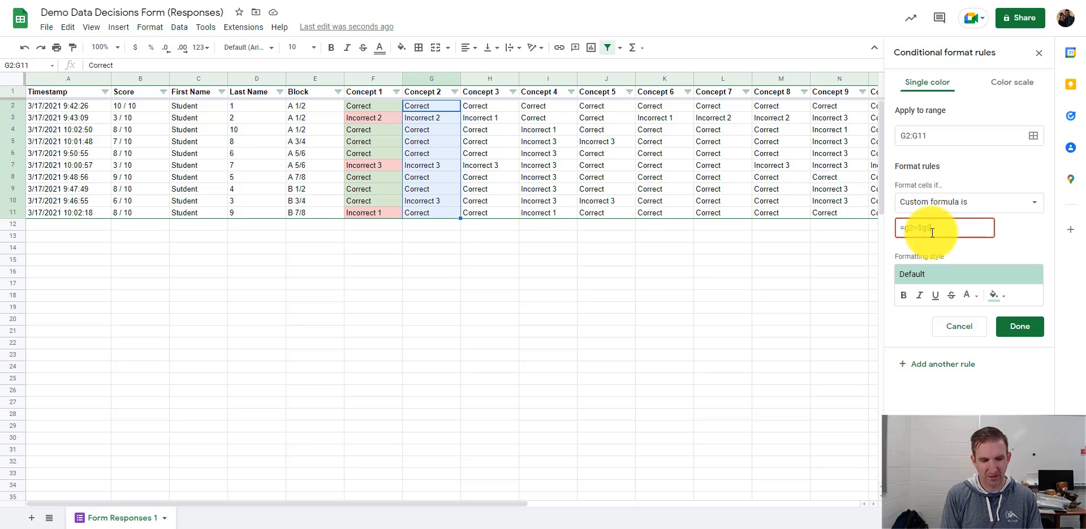
type("2")
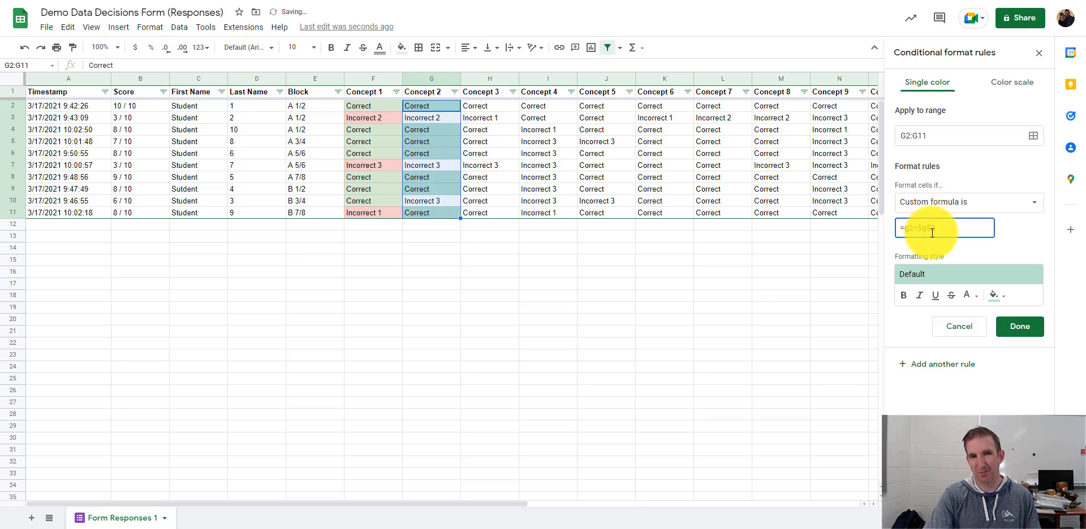
left_click(1004, 307)
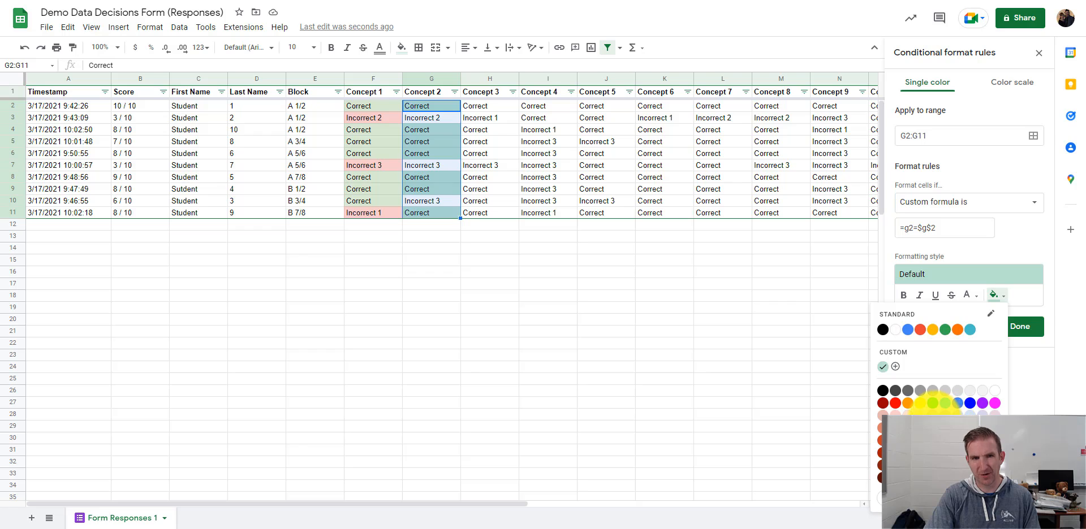
left_click(933, 415)
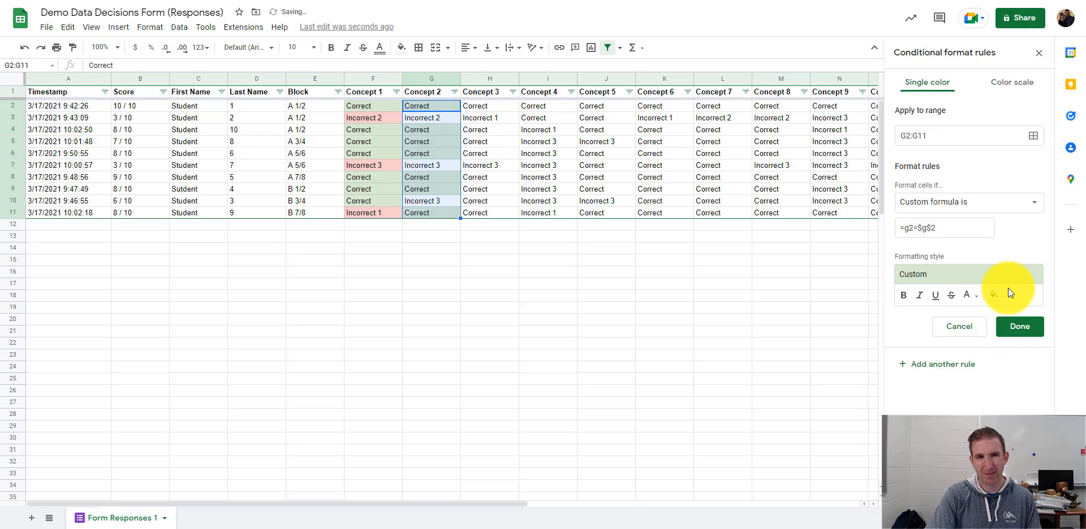
Step: Add a second rule for G2:G11 with the formula =G2<>$G$2 and a light red fill, and save it
left_click(943, 368)
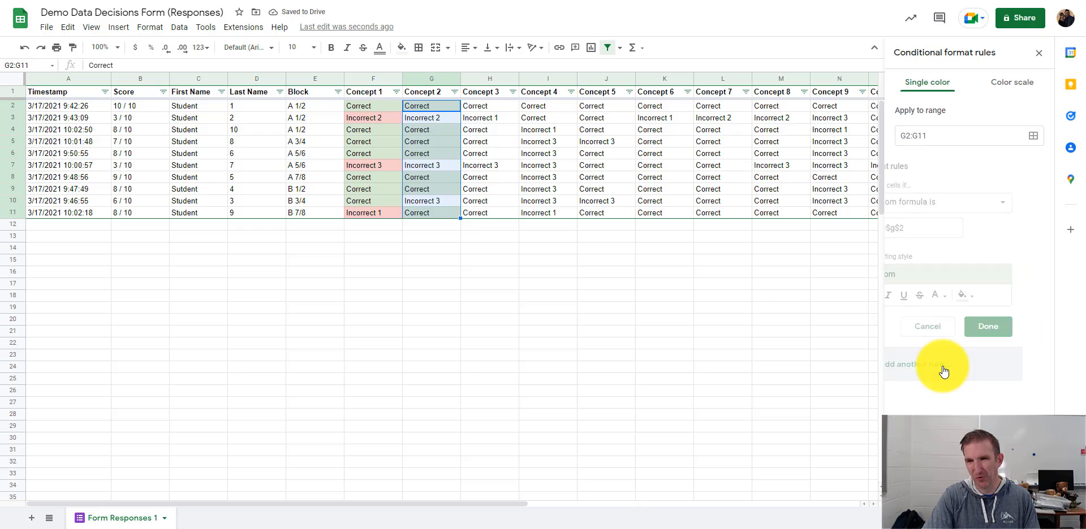
left_click(918, 228)
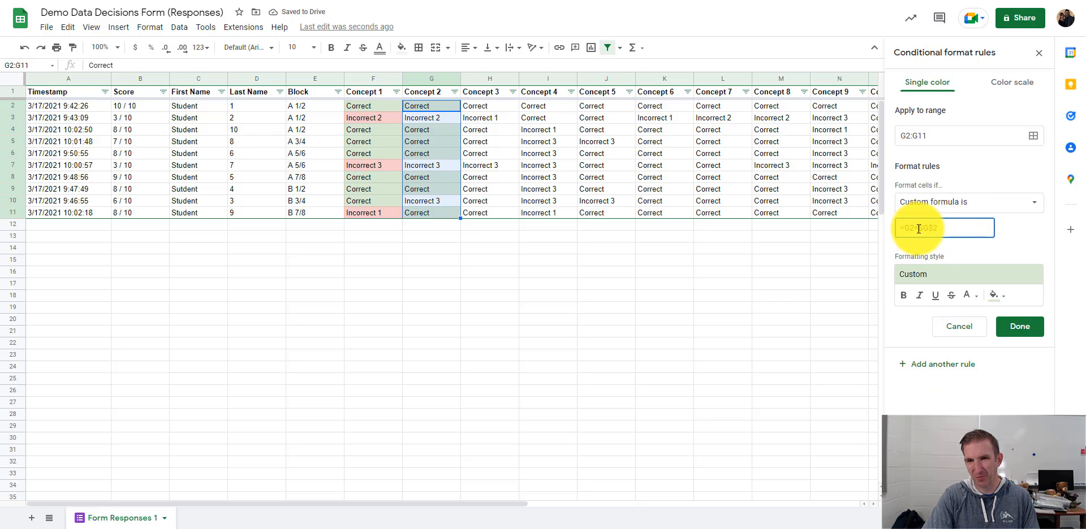
key("BackSpace")
type("<>")
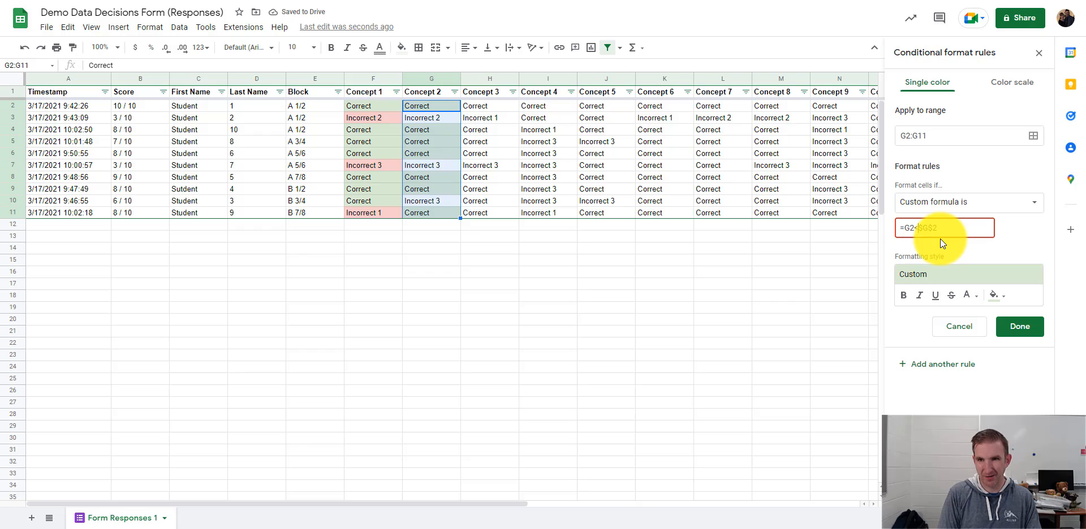
left_click(999, 297)
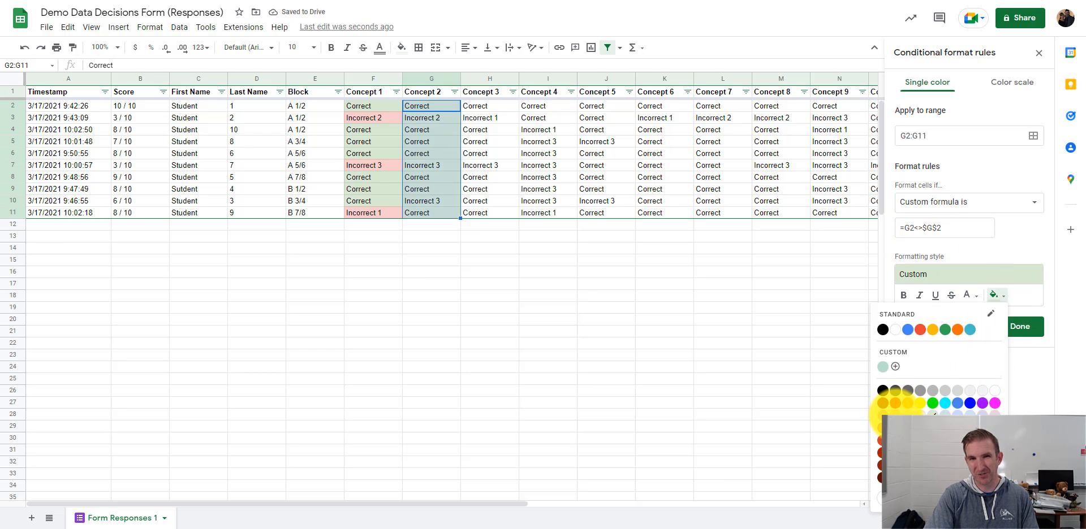
left_click(895, 415)
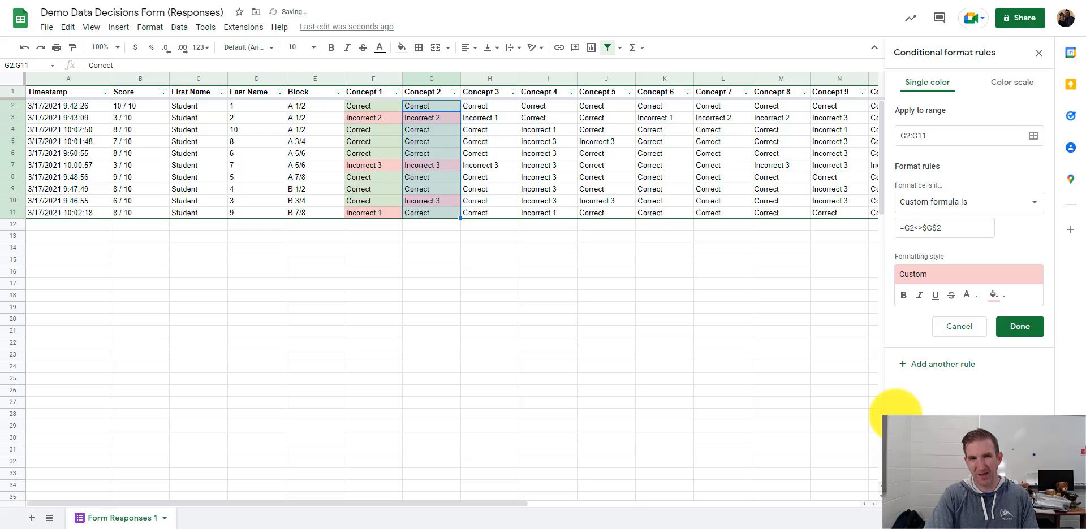
left_click(1020, 326)
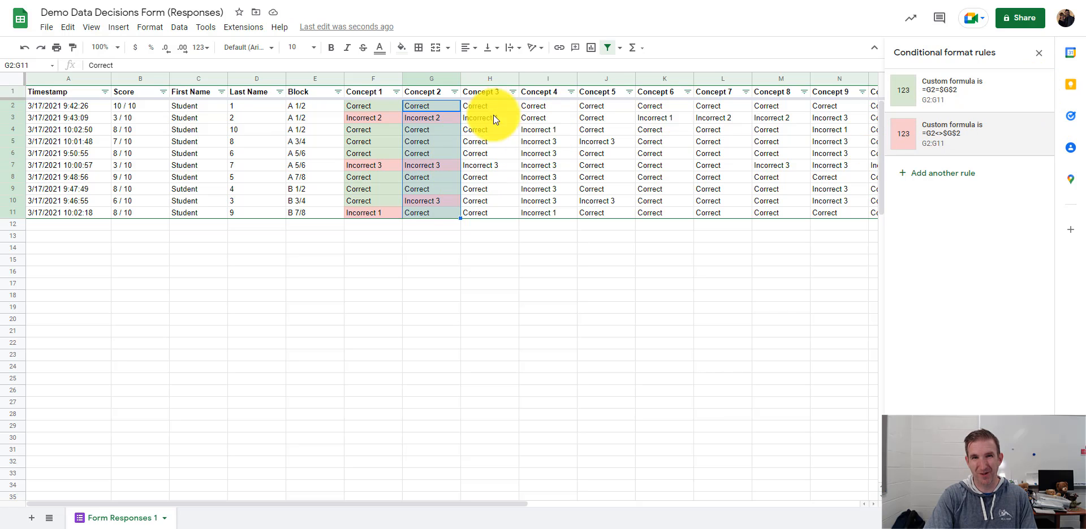
Step: Add a conditional format rule for the Concept 3 answers in H2:H11 with the condition Custom formula is
left_click_drag(494, 109, 499, 213)
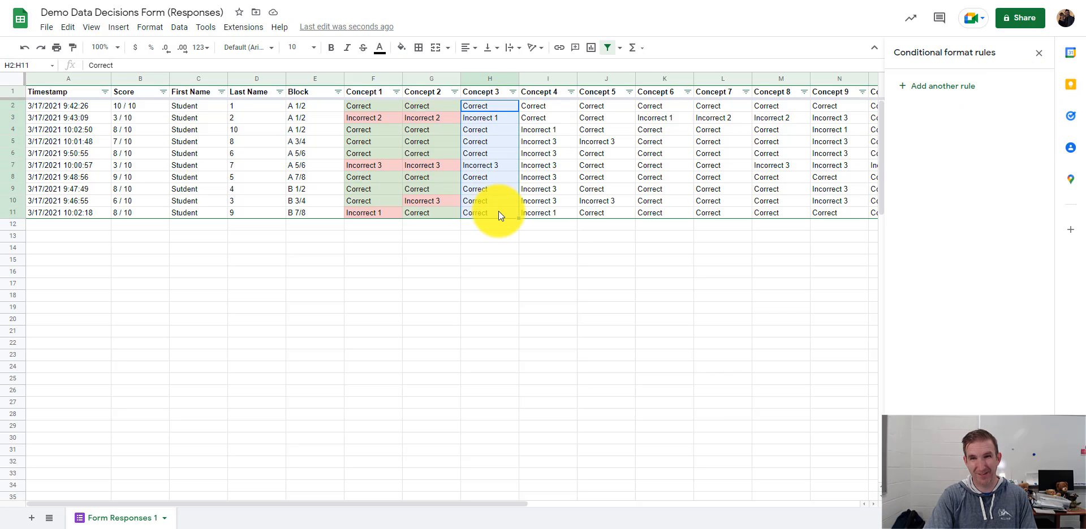
left_click(956, 87)
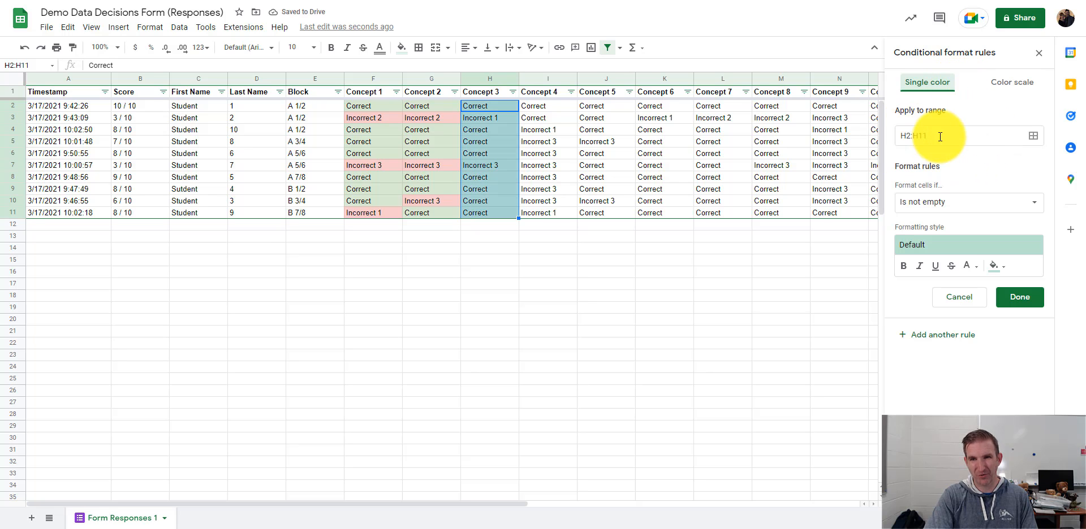
left_click(959, 211)
scroll(959, 311, "down", 2)
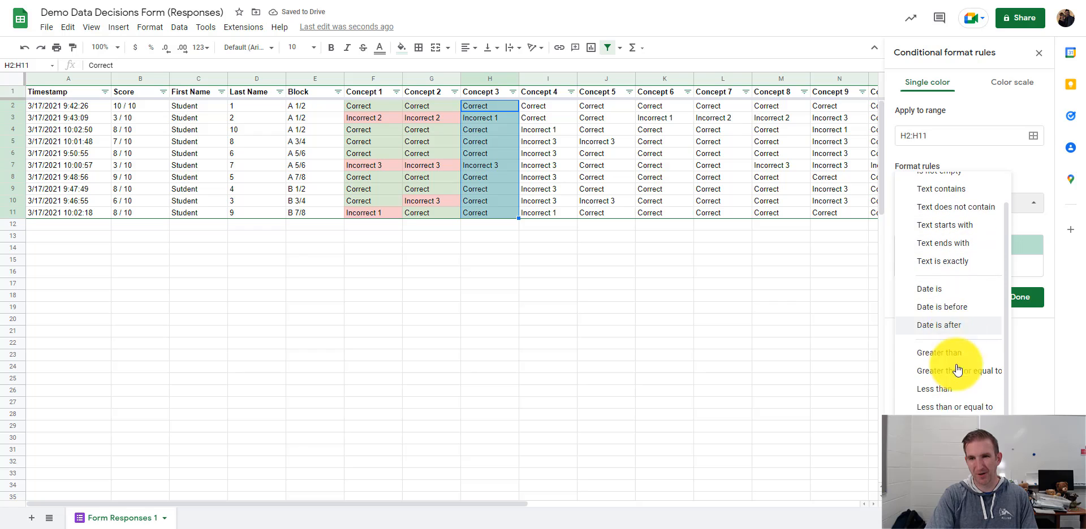
scroll(951, 327, "down", 3)
left_click(951, 327)
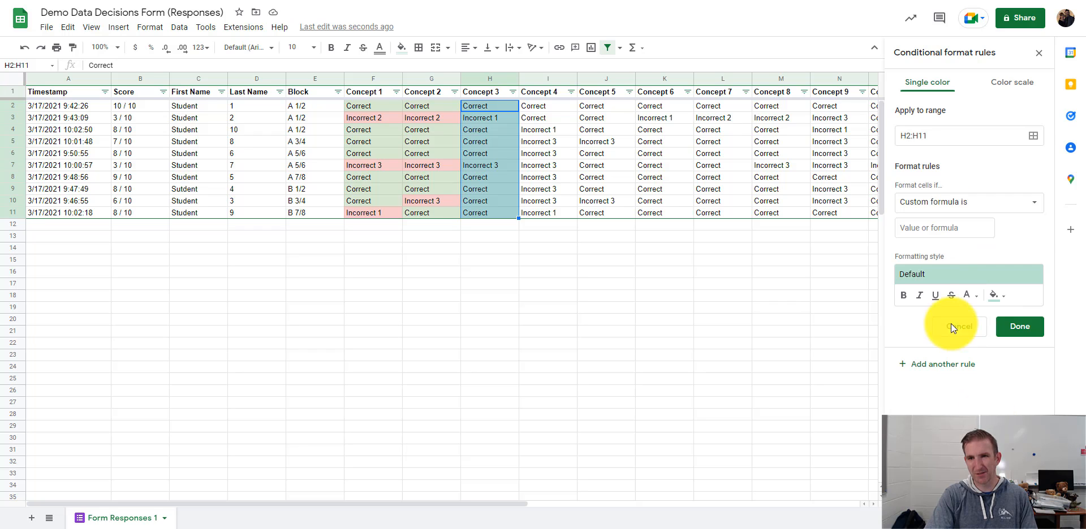
Step: Enter the formula =h2=$h$2 for the Concept 3 rule and give it a light green fill
left_click(929, 227)
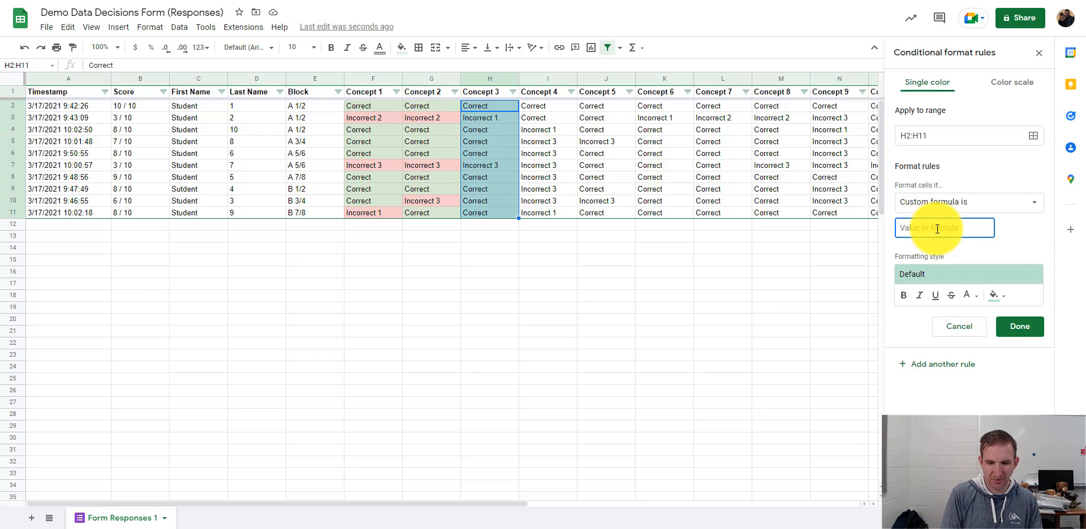
type("=")
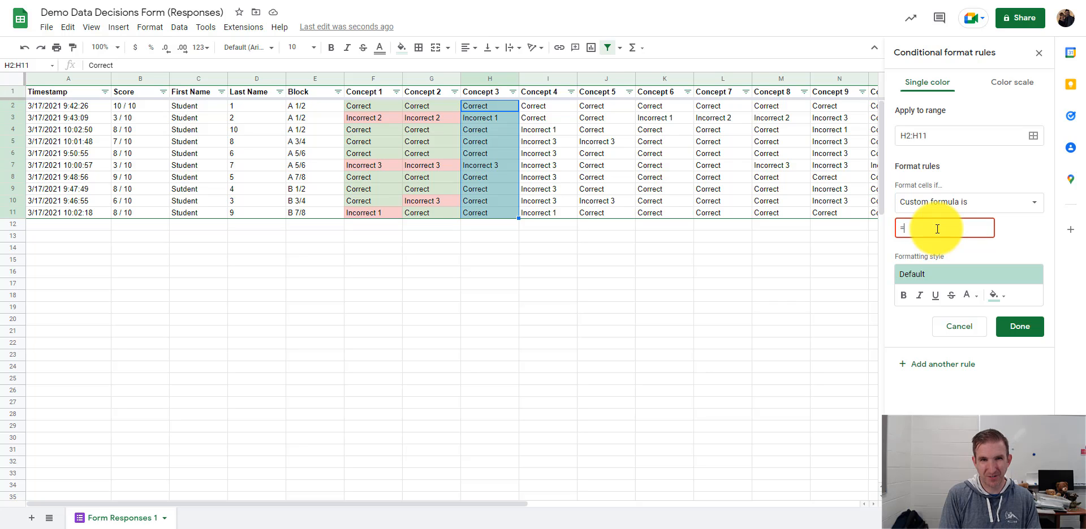
type("h2=$h")
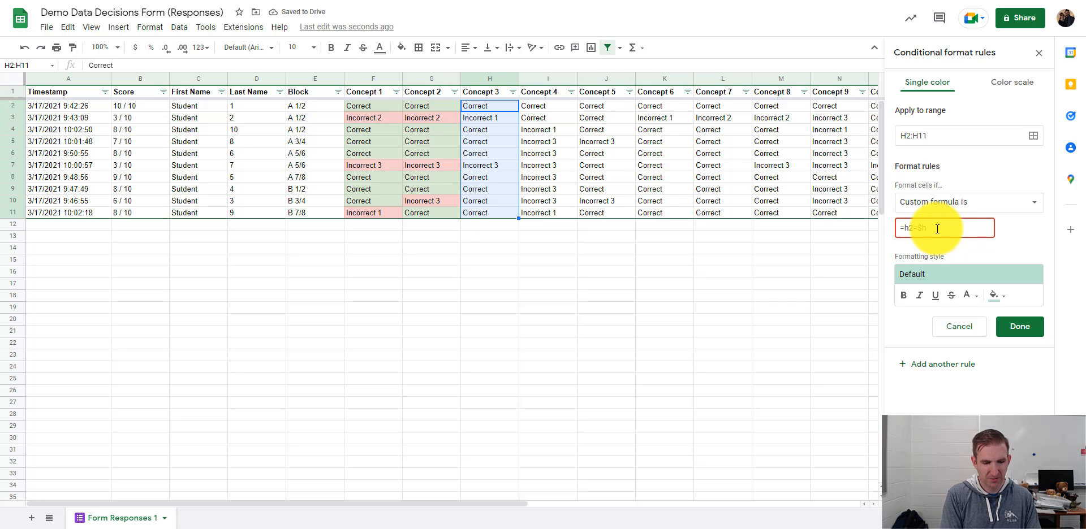
type("$")
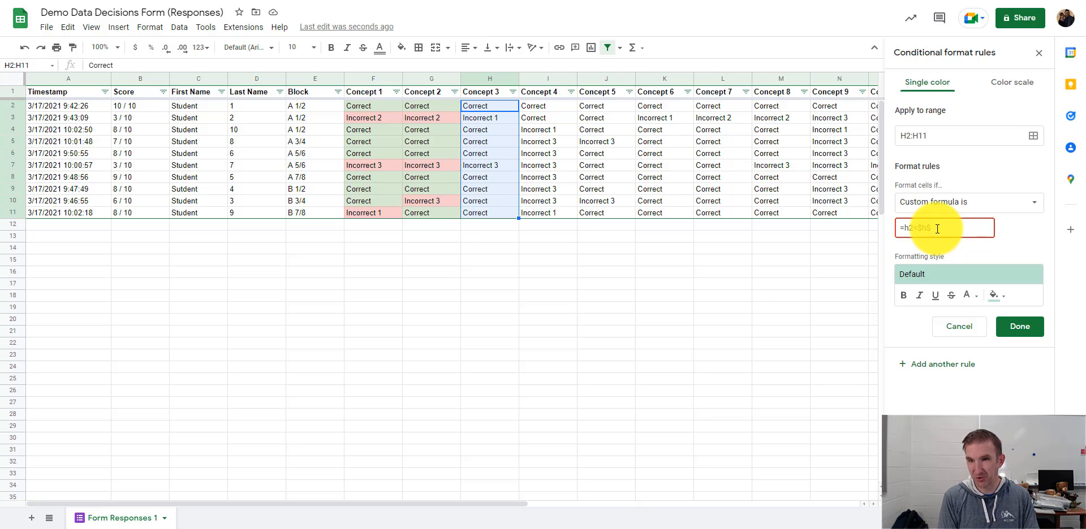
type("2")
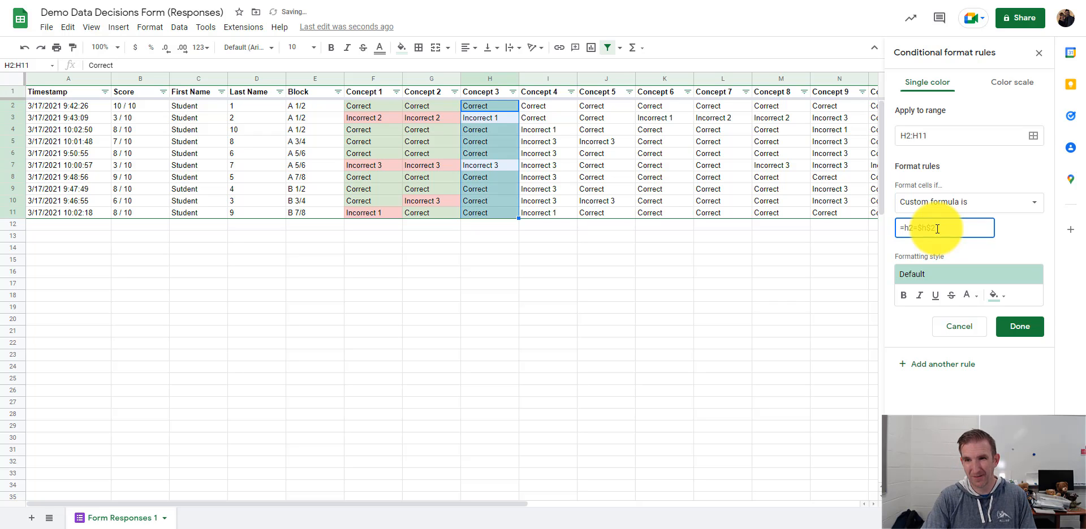
left_click(998, 295)
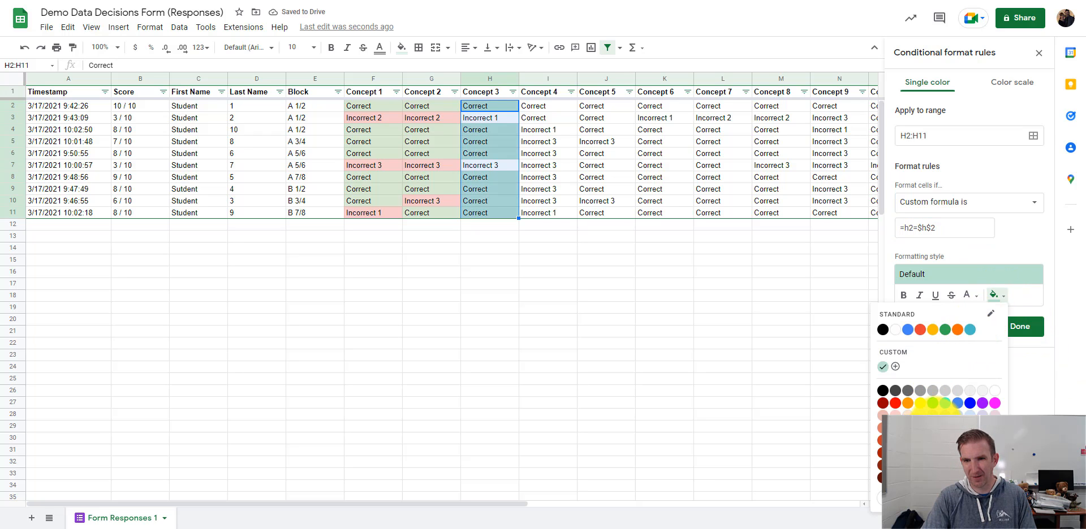
left_click(945, 415)
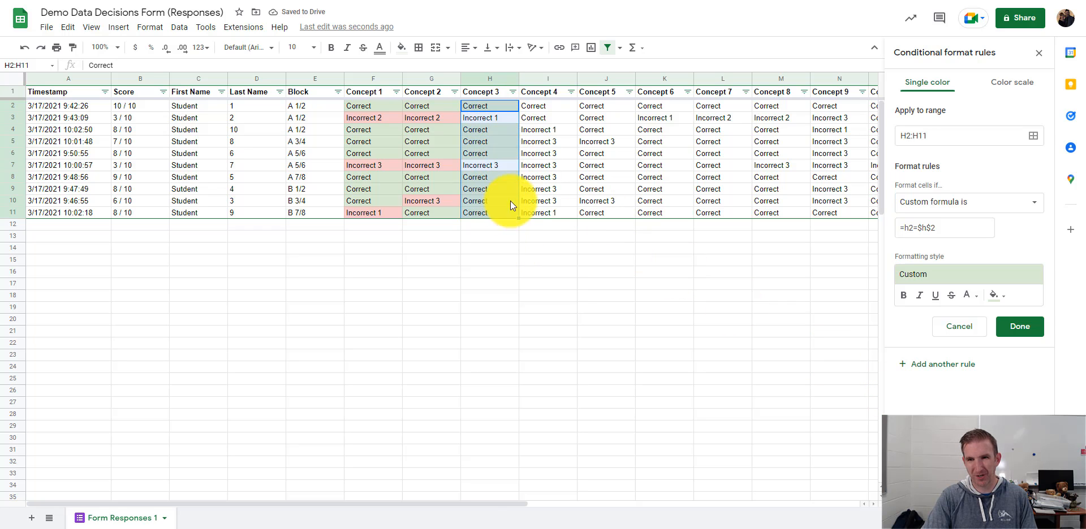
Step: Add a second rule for H2:H11 with the formula =H2<>$H$2 and a light red fill
left_click(934, 368)
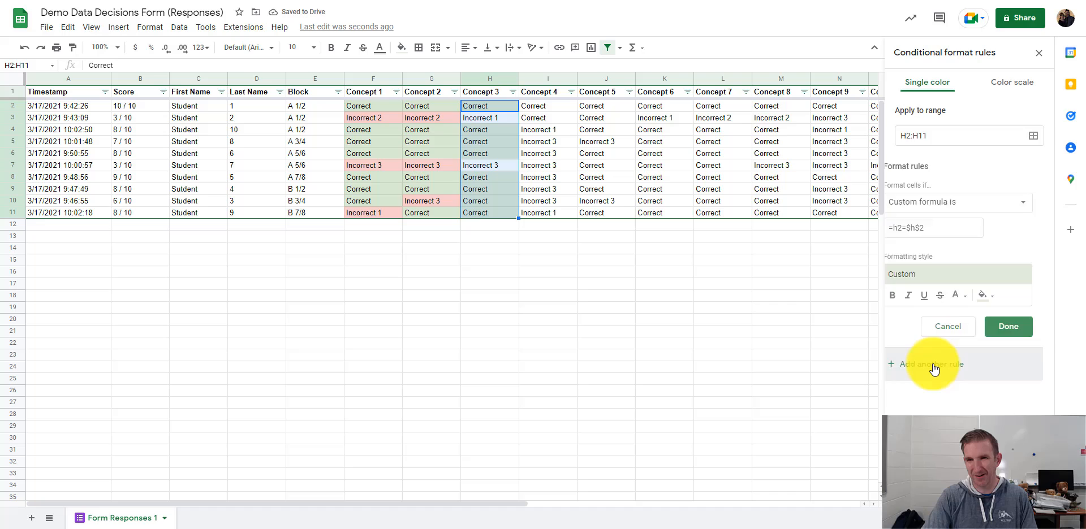
left_click(921, 229)
key("BackSpace")
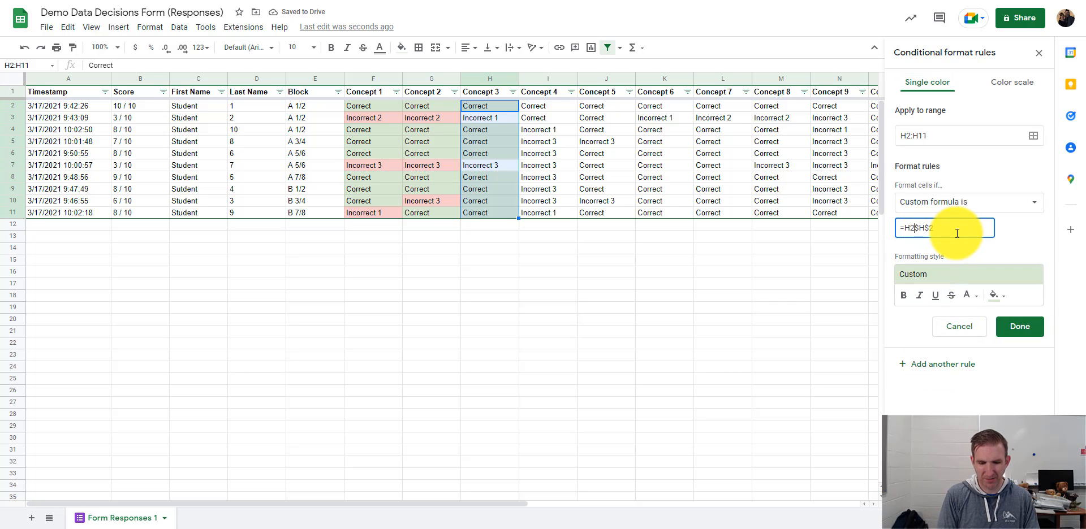
type("<>")
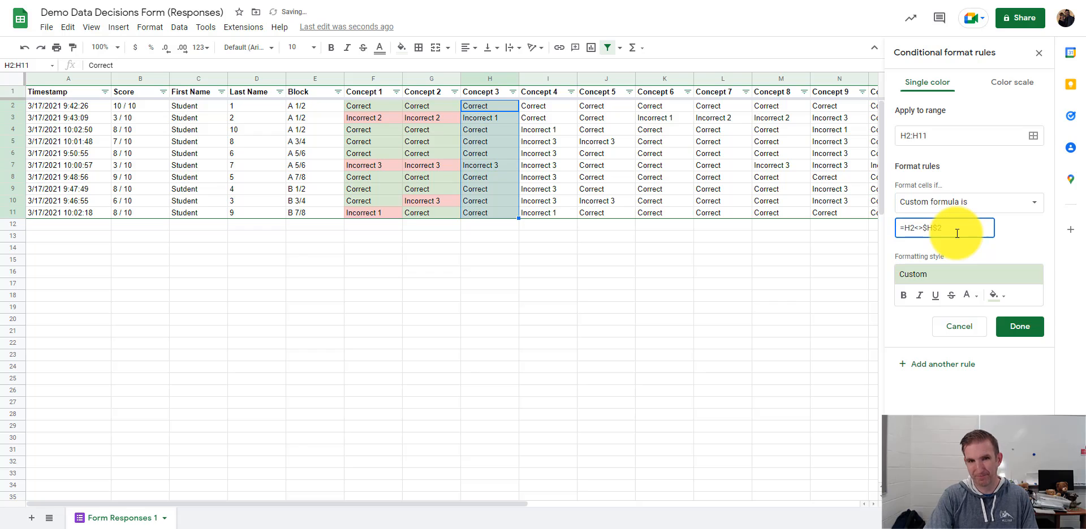
left_click(994, 295)
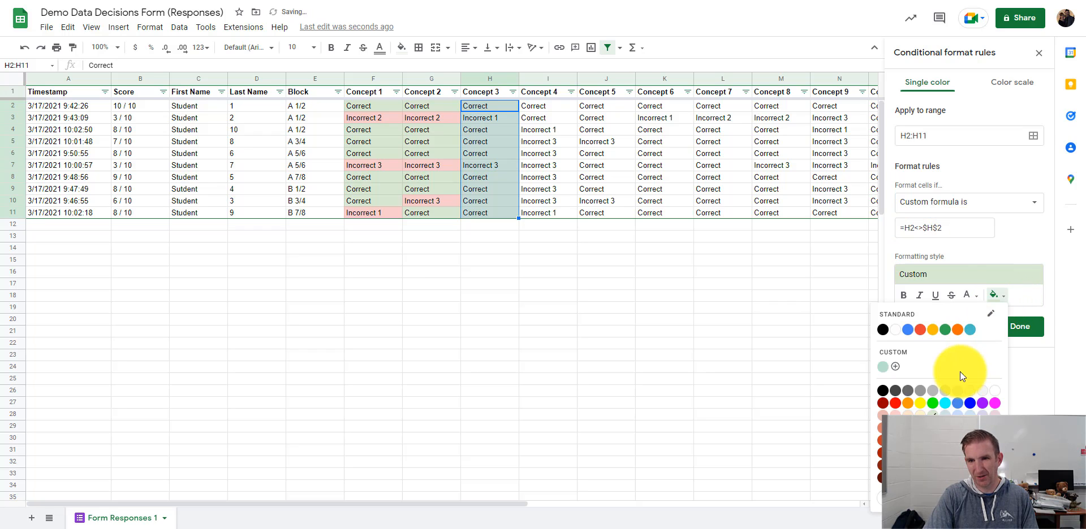
left_click(895, 415)
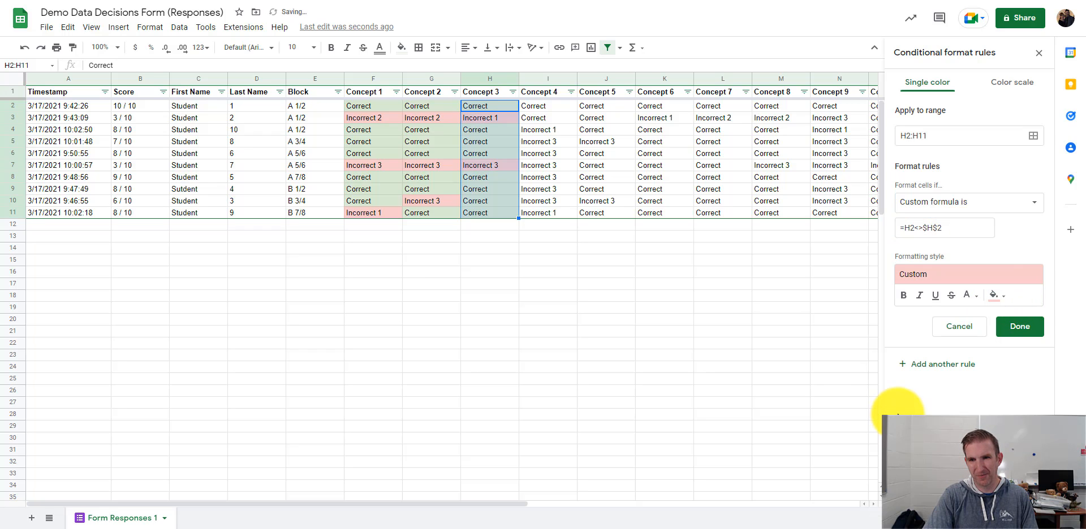
Step: Save the Concept 3 rule and add a conditional format rule for I2:I11 with the condition Custom formula is
left_click(1016, 328)
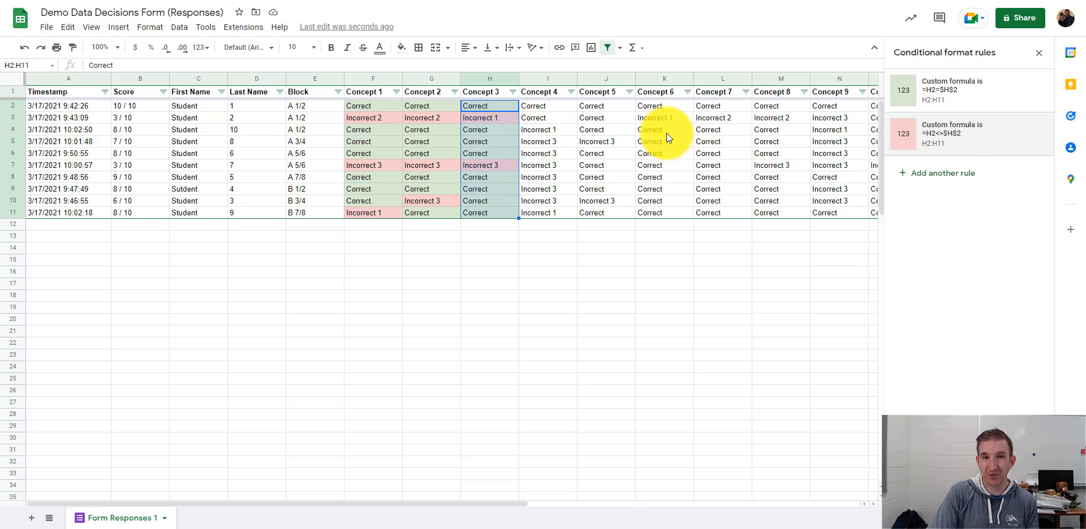
left_click_drag(545, 108, 568, 216)
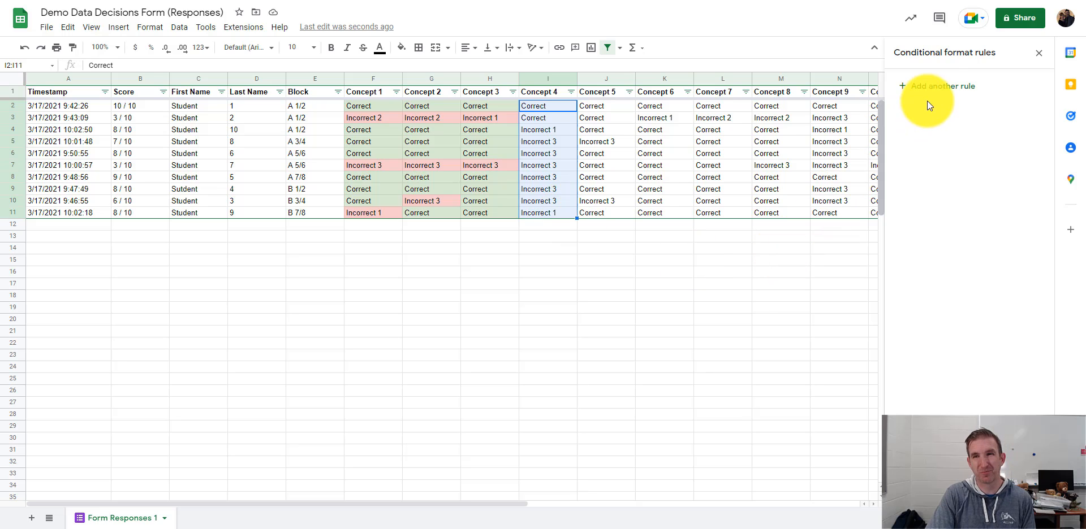
left_click(936, 87)
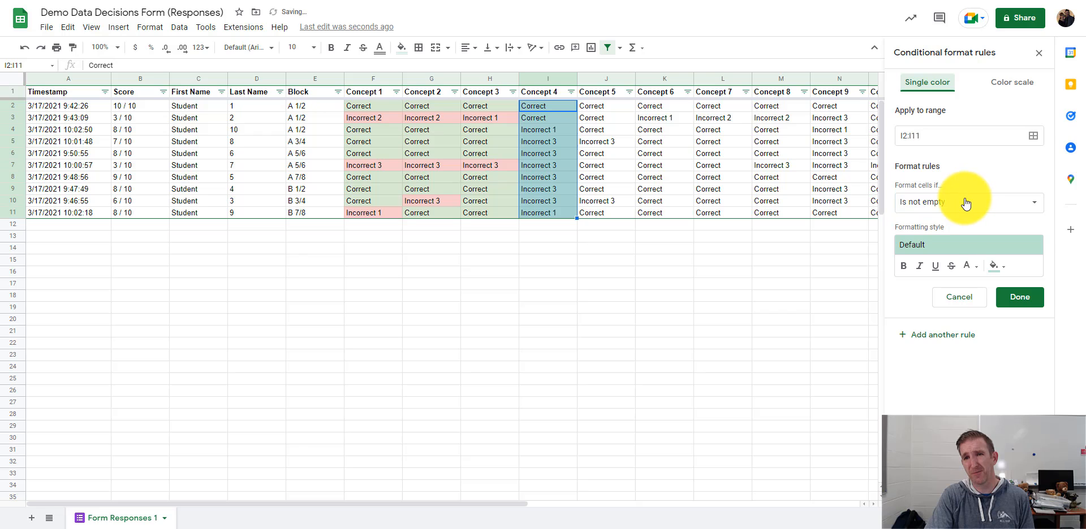
left_click(964, 205)
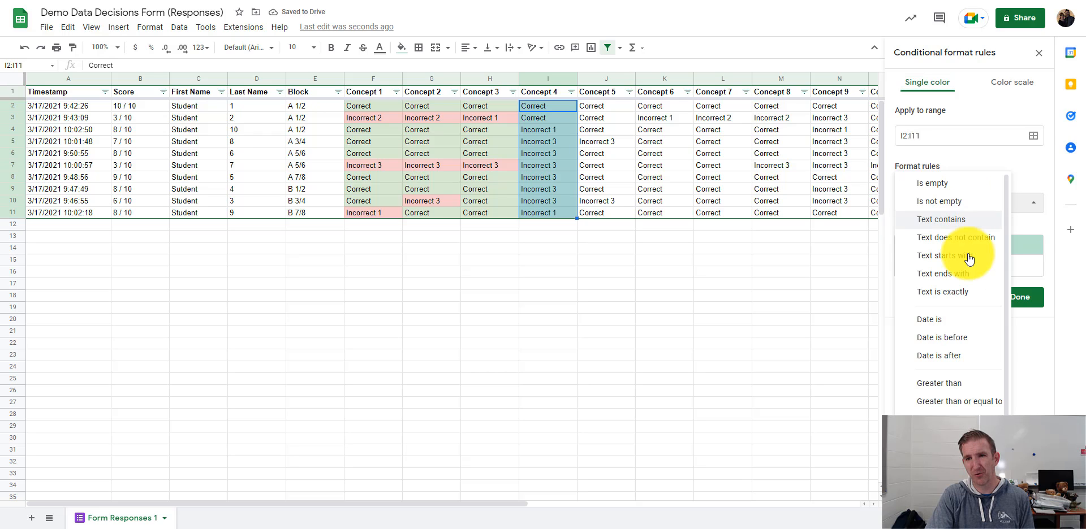
scroll(973, 407, "down", 1)
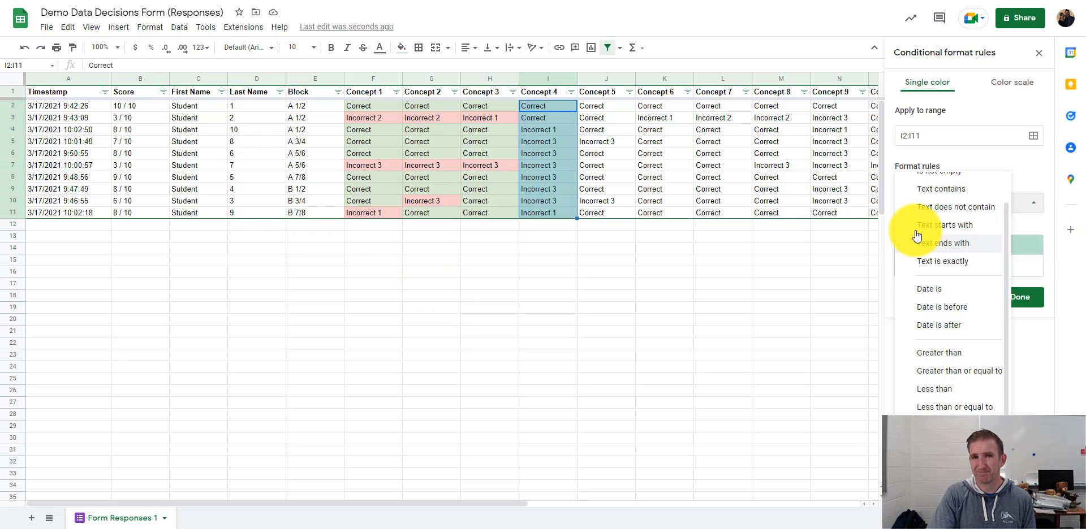
left_click(997, 155)
left_click(946, 202)
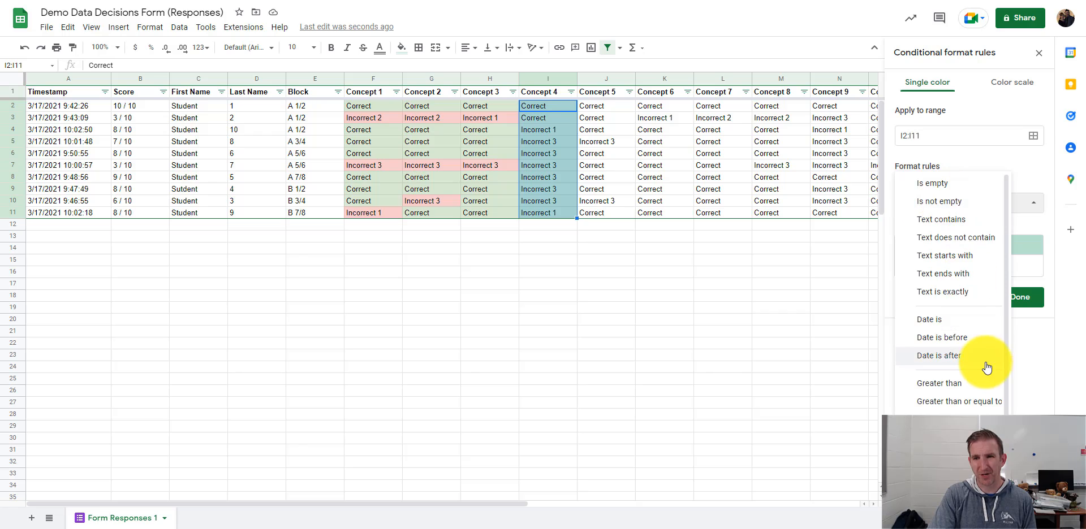
scroll(990, 364, "down", 1)
left_click(946, 507)
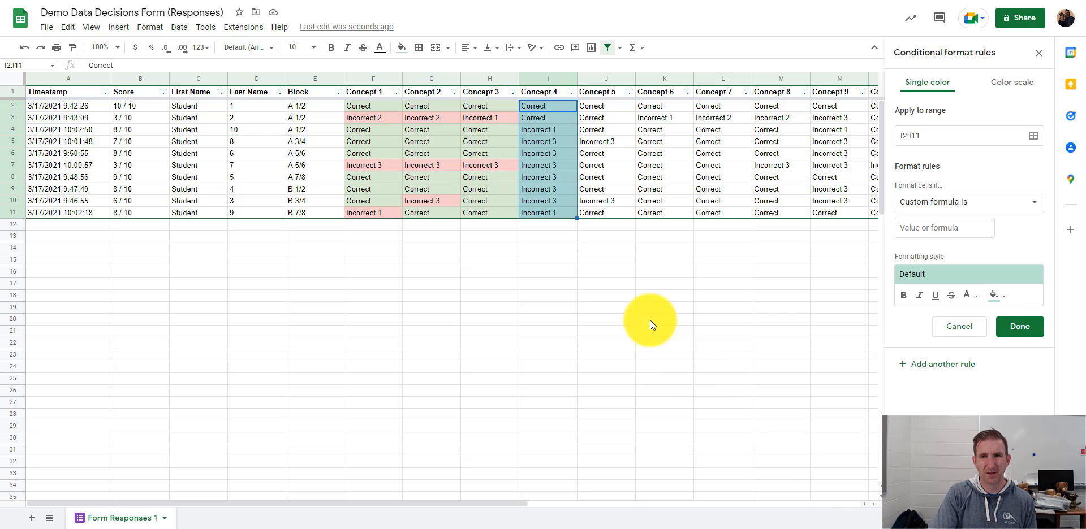
Step: Enter the formula =I2=$I$2 for the Concept 4 rule and give it a light green fill
left_click(959, 224)
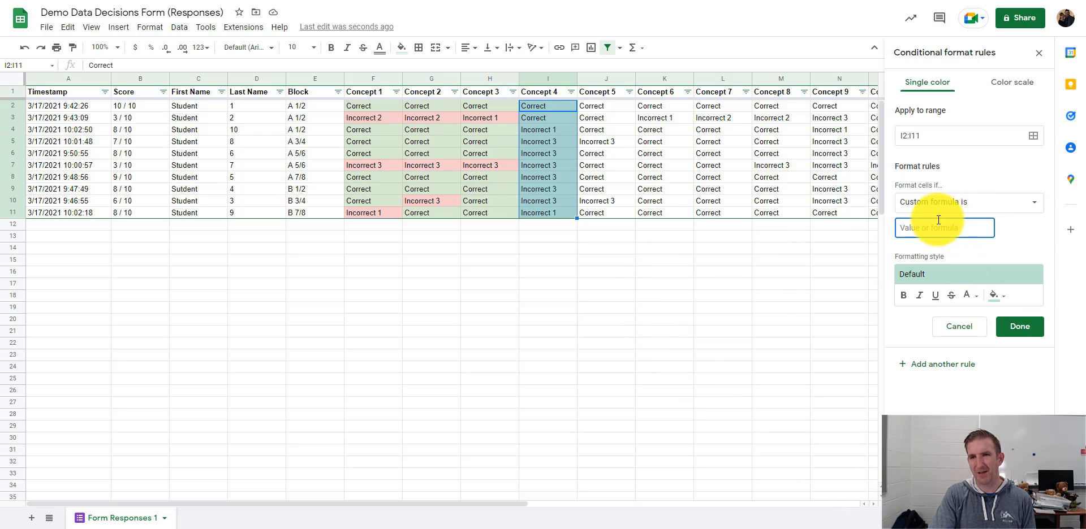
type("=")
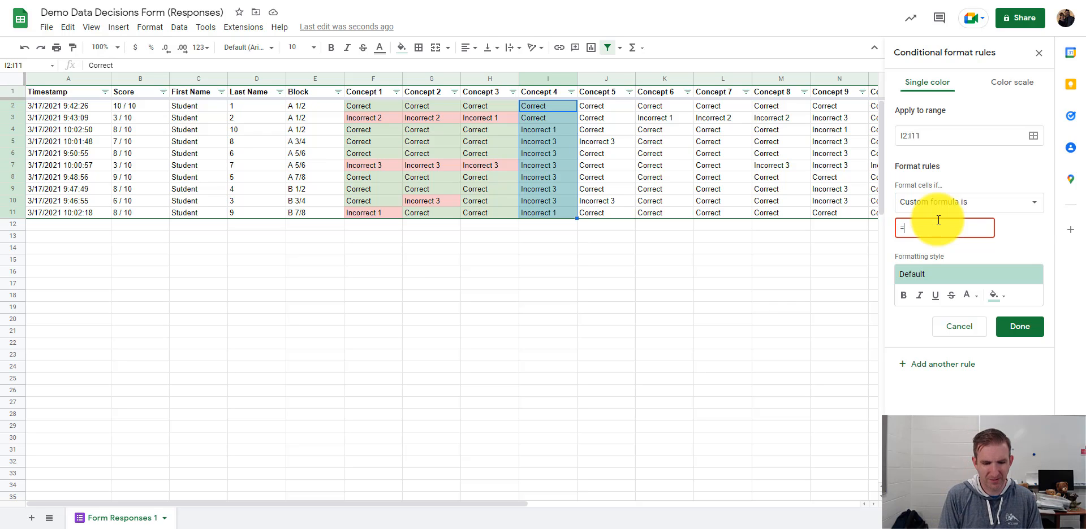
type("I2=")
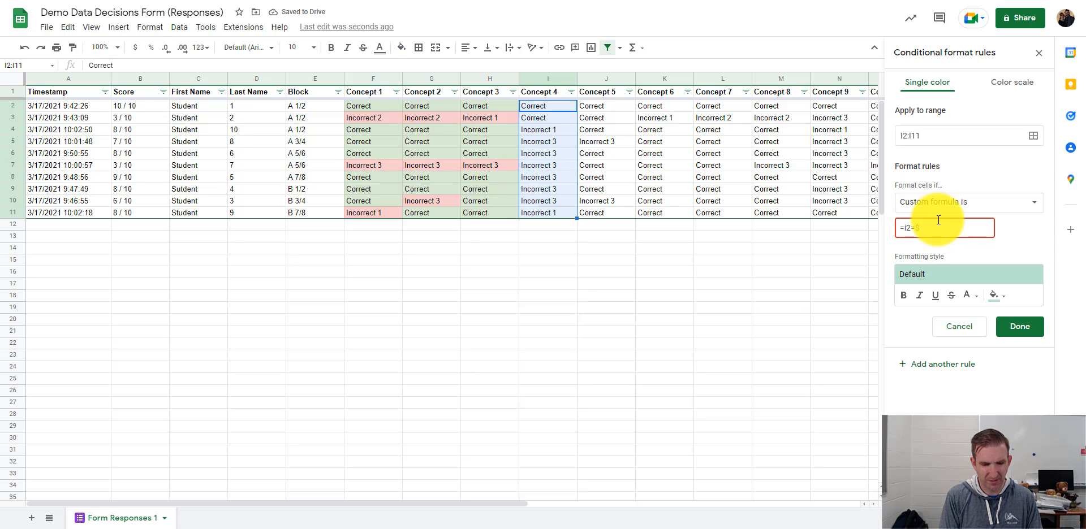
type("$I$2")
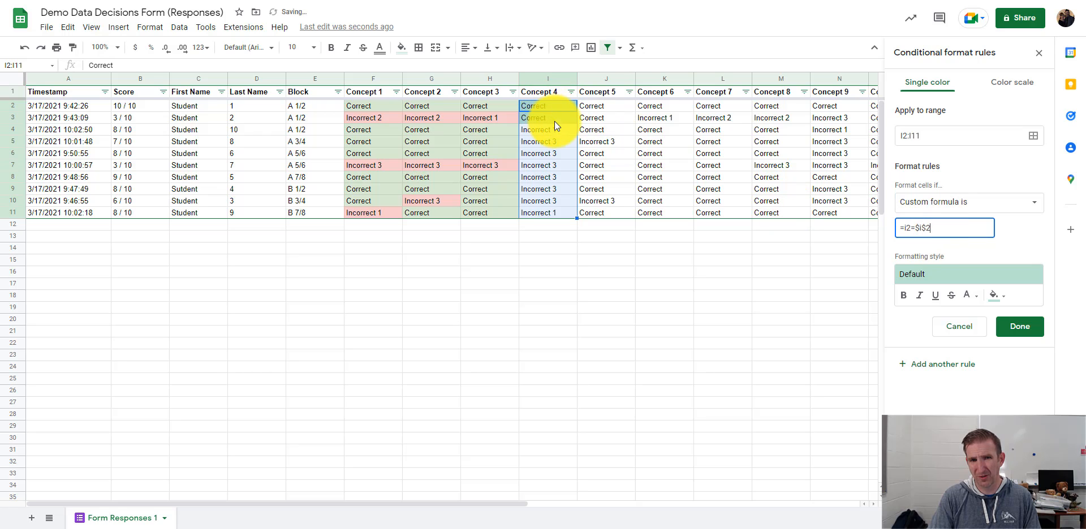
left_click(994, 295)
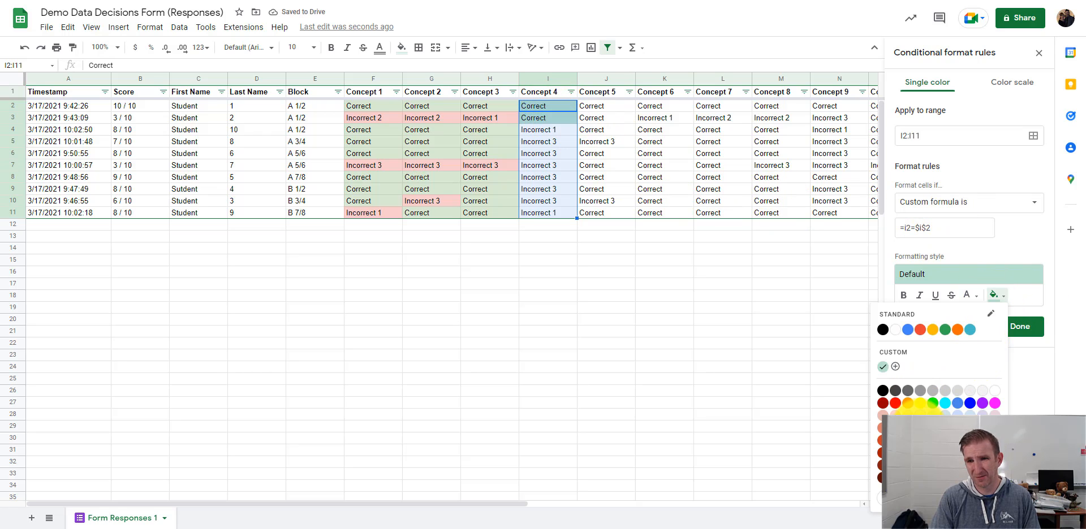
left_click(939, 410)
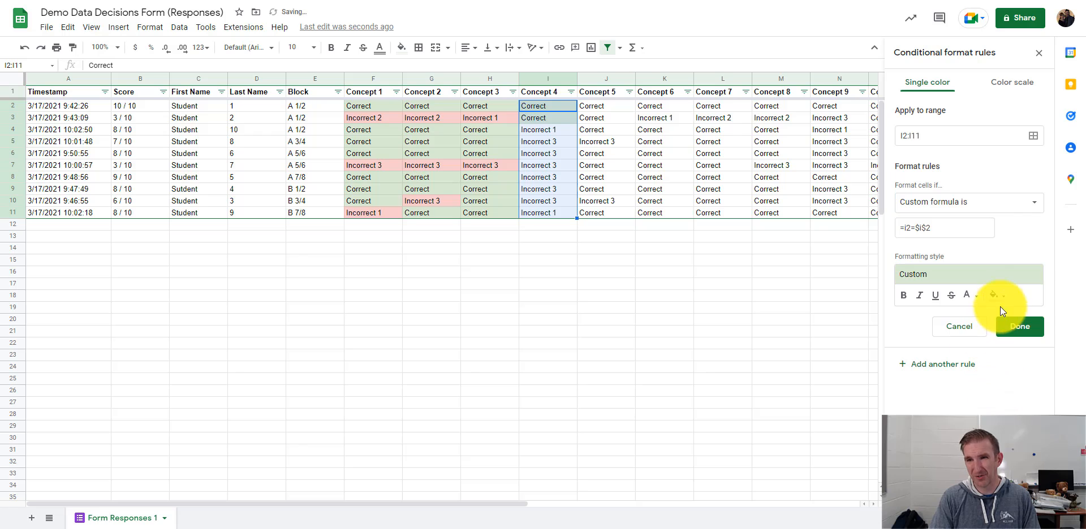
Step: Add a second rule for I2:I11 with the formula =I2<>$I$2 and a light red fill, and save it
left_click(944, 365)
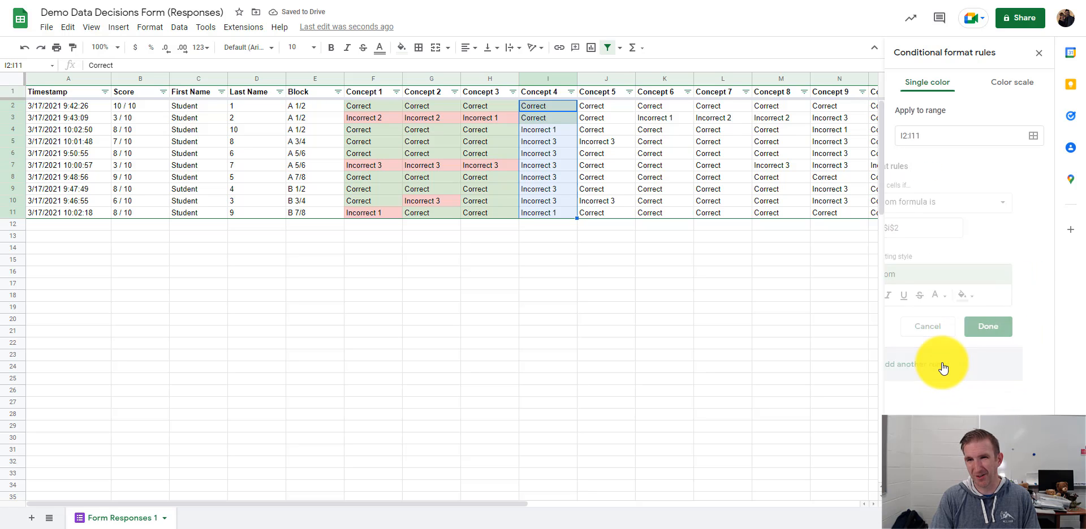
left_click(917, 228)
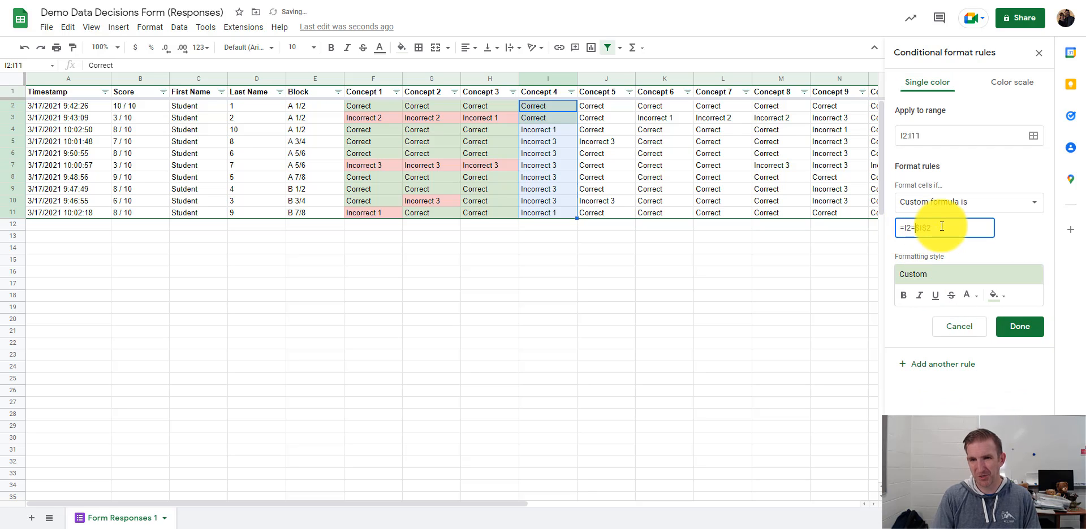
key("BackSpace")
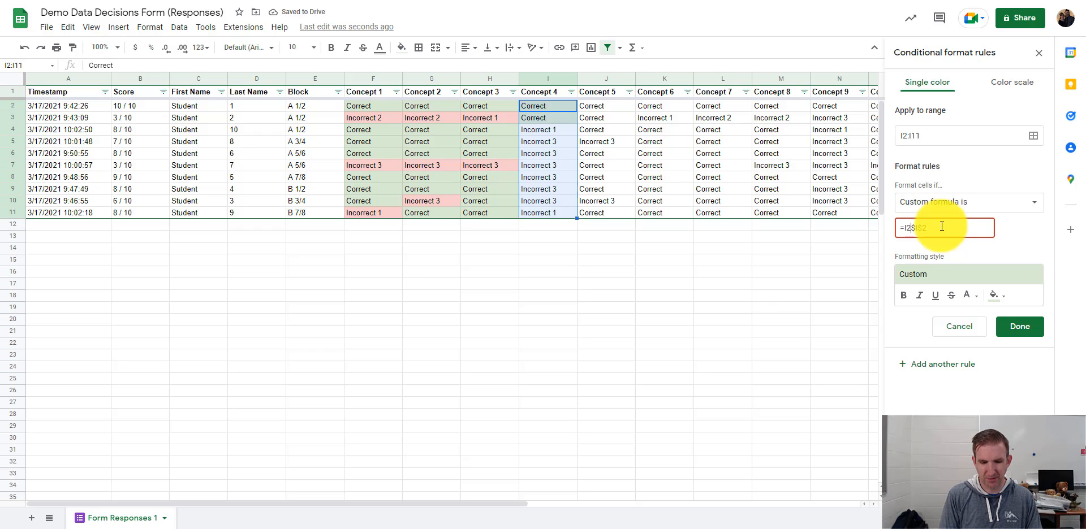
type("<>")
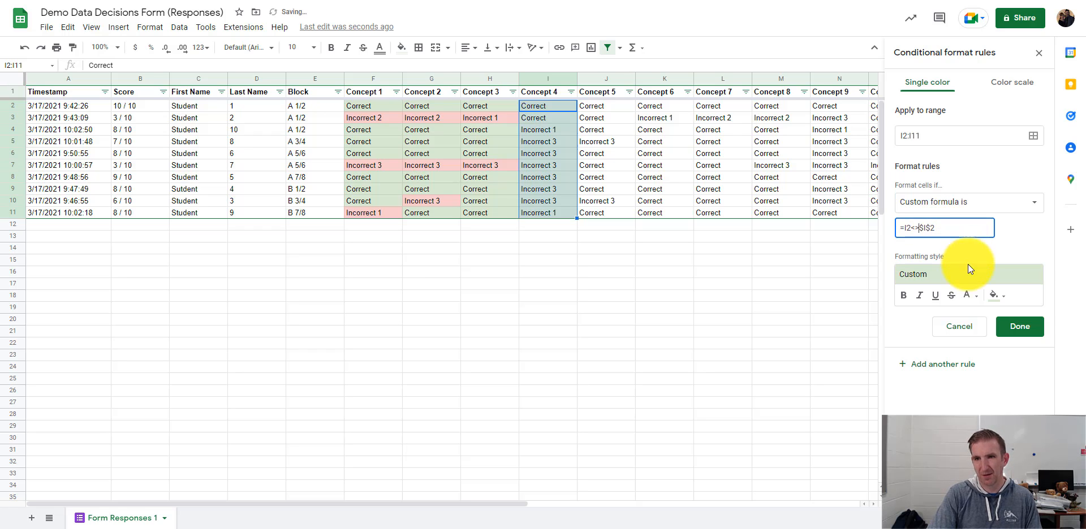
left_click(998, 295)
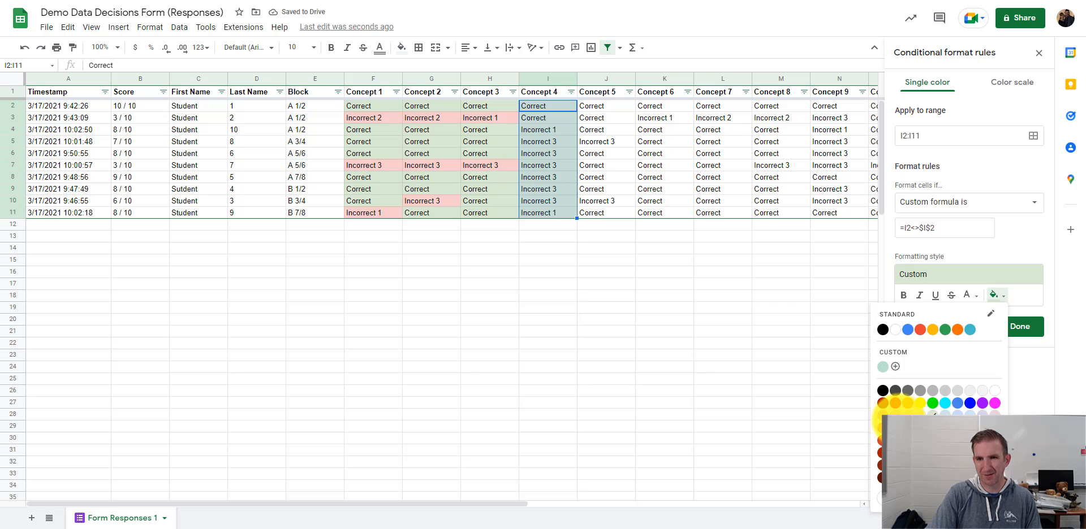
left_click(896, 416)
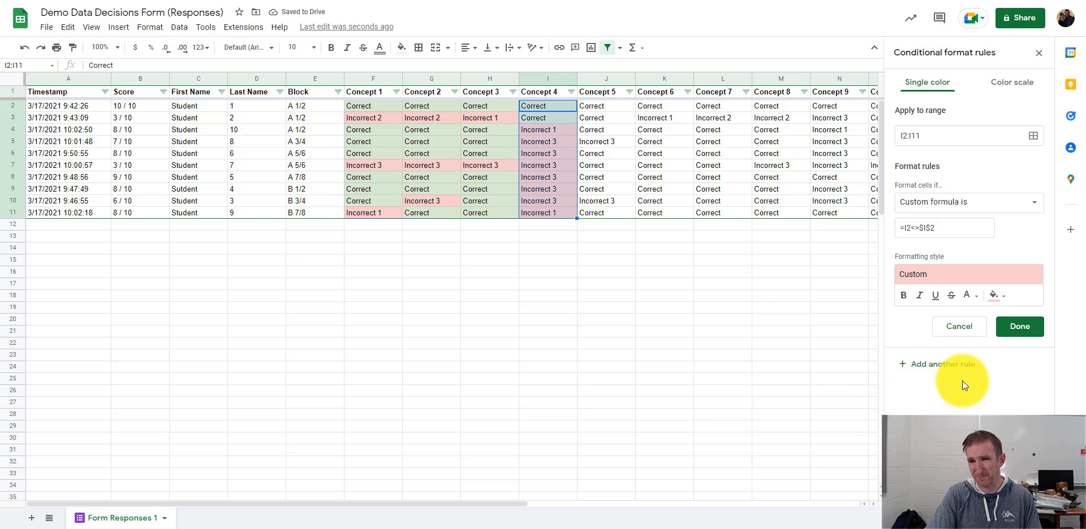
left_click(1020, 327)
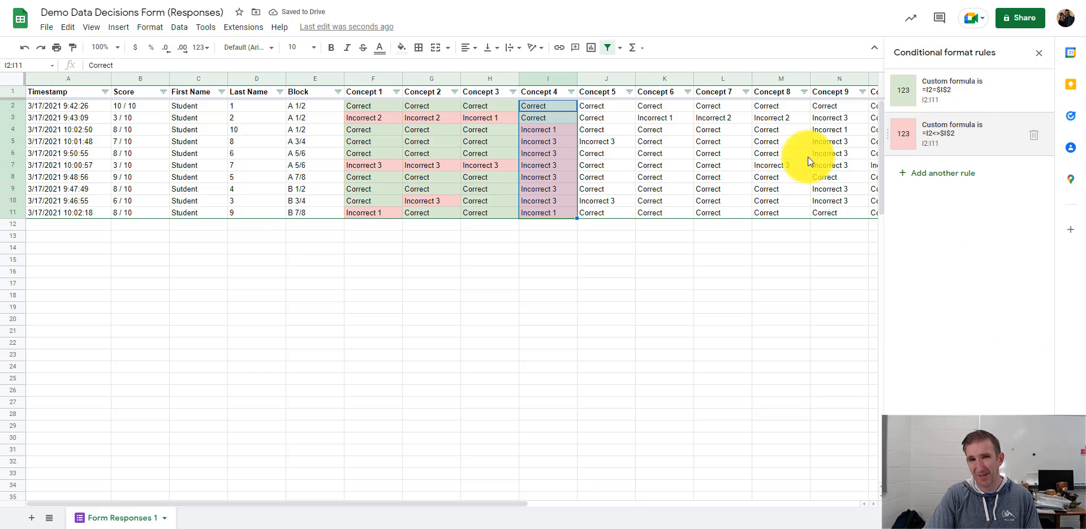
mouse_move(370, 104)
left_mouse_down()
mouse_move(438, 118)
mouse_move(568, 209)
left_mouse_up()
left_click(390, 106)
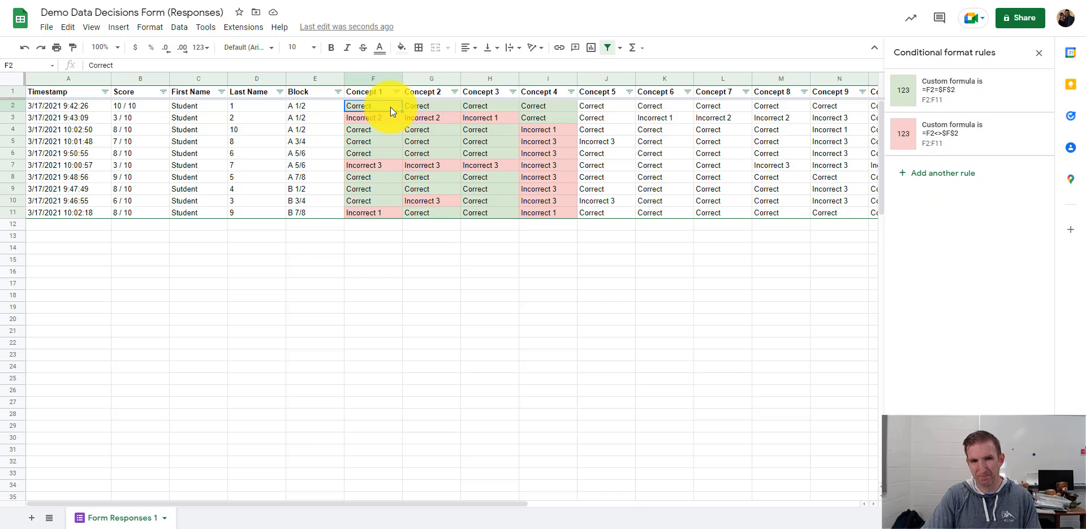
left_click(434, 275)
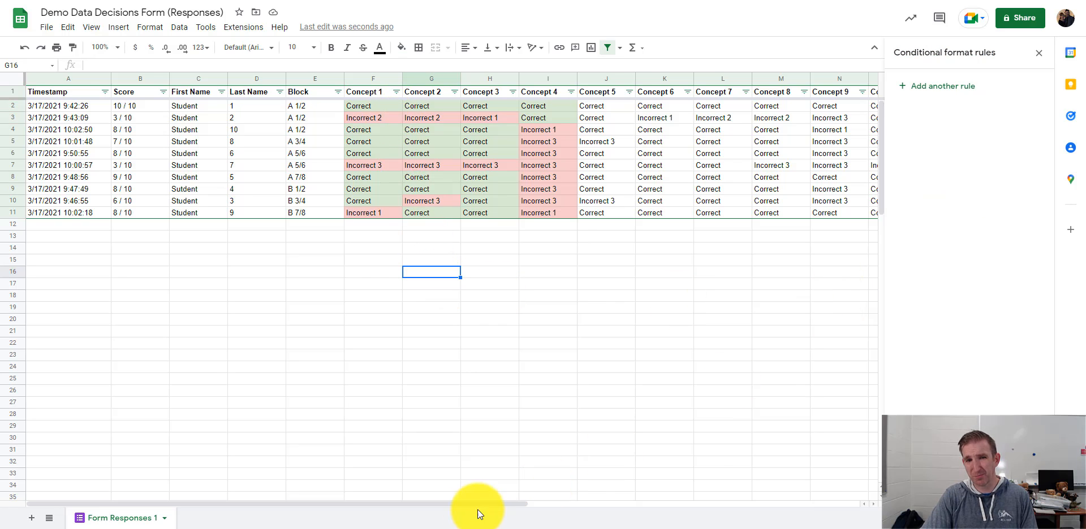
left_click_drag(527, 501, 398, 501)
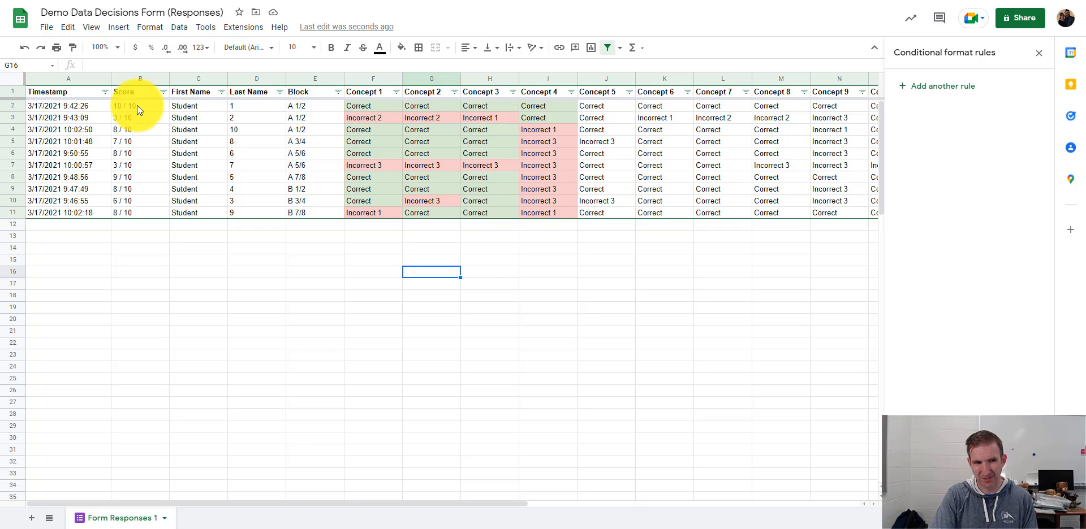
Step: Add a conditional format rule for the scores in B2:B11 with the condition Less than or equal to
left_click_drag(140, 106, 151, 214)
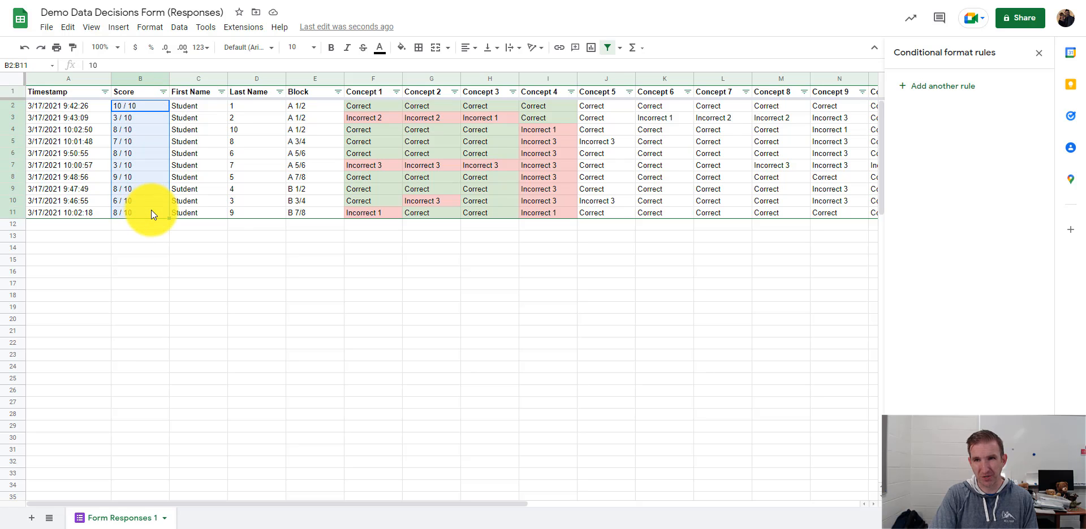
left_click(942, 86)
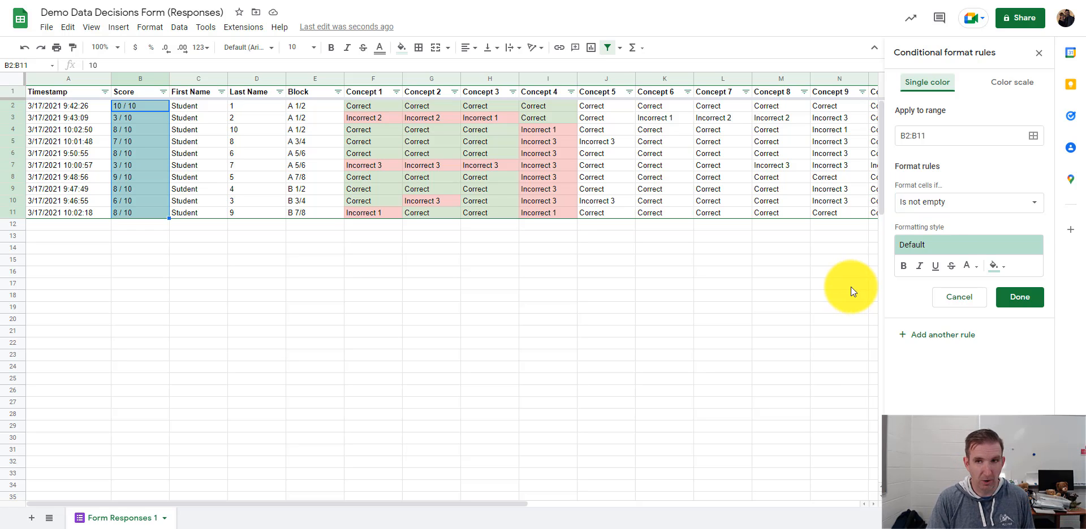
left_click(960, 207)
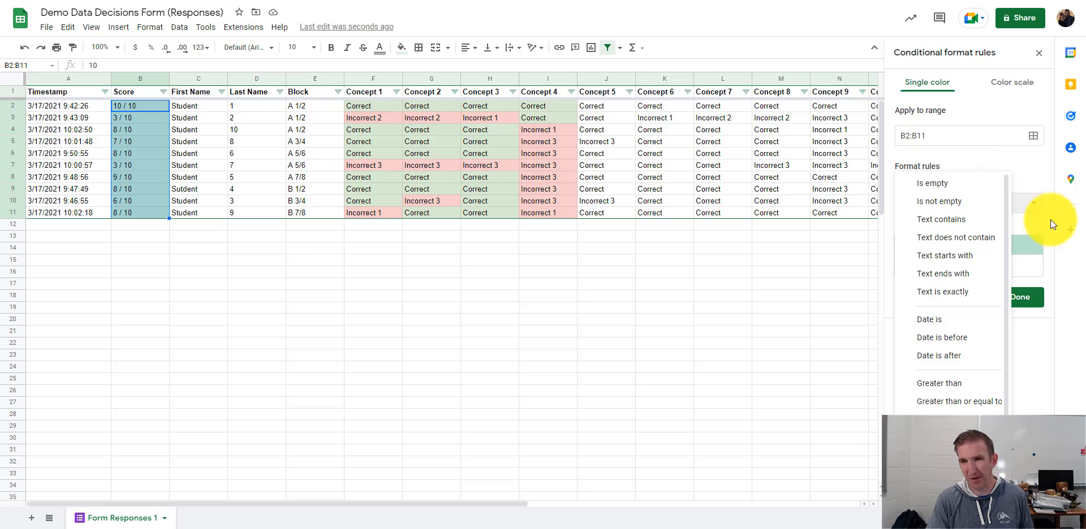
left_click(1021, 206)
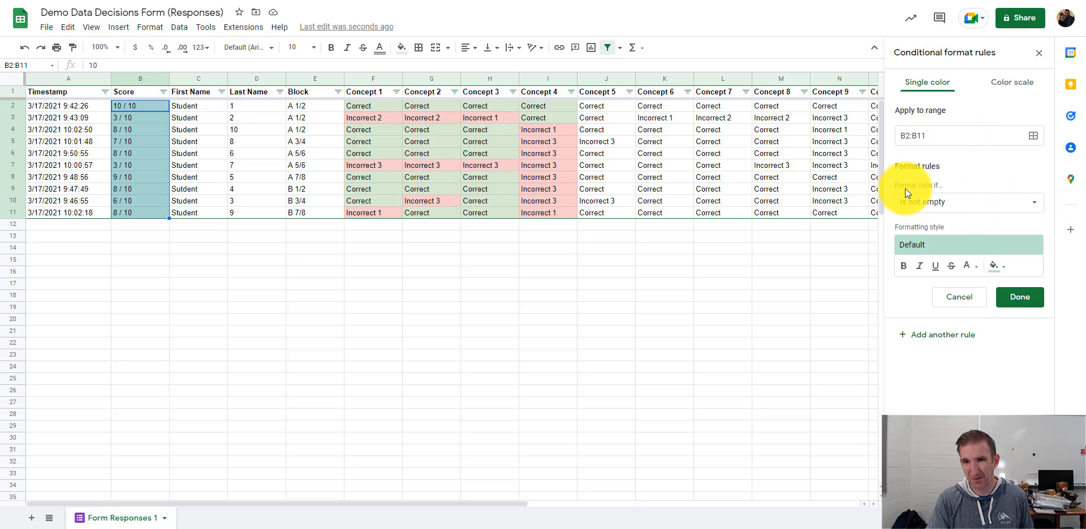
left_click(965, 206)
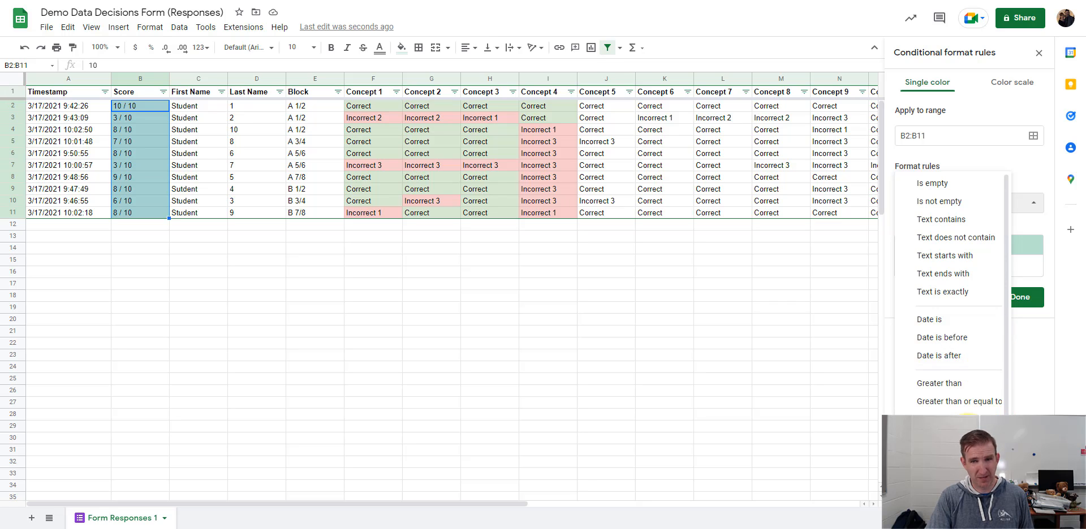
left_click(956, 438)
Step: Set the score rule's threshold to 5 and give it a light red fill
left_click(941, 229)
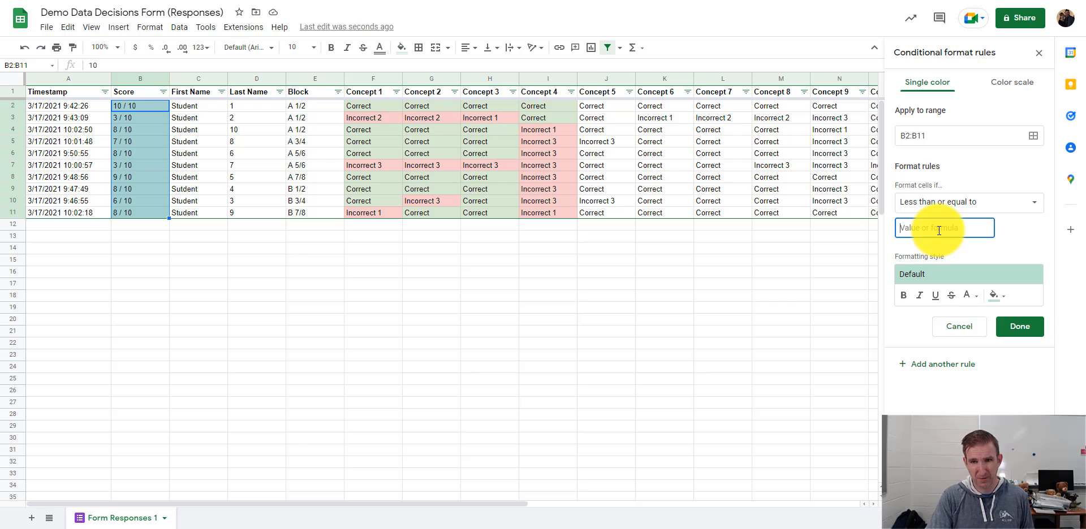
type("5")
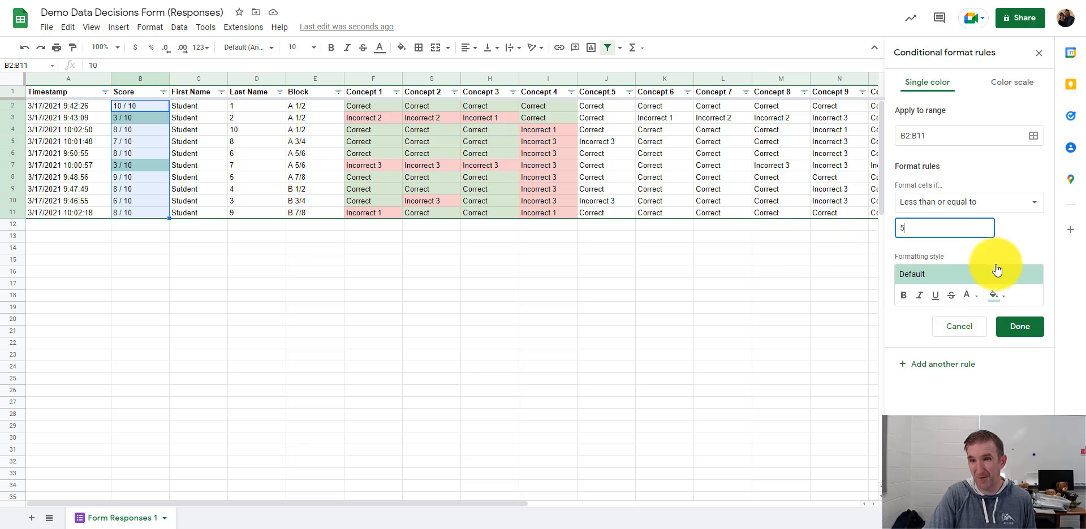
left_click(995, 295)
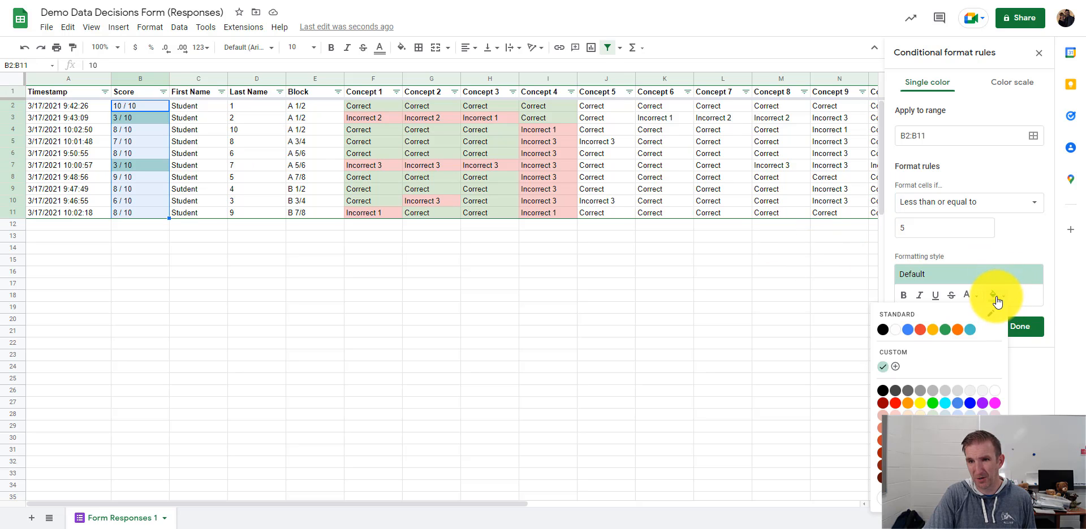
left_click(893, 417)
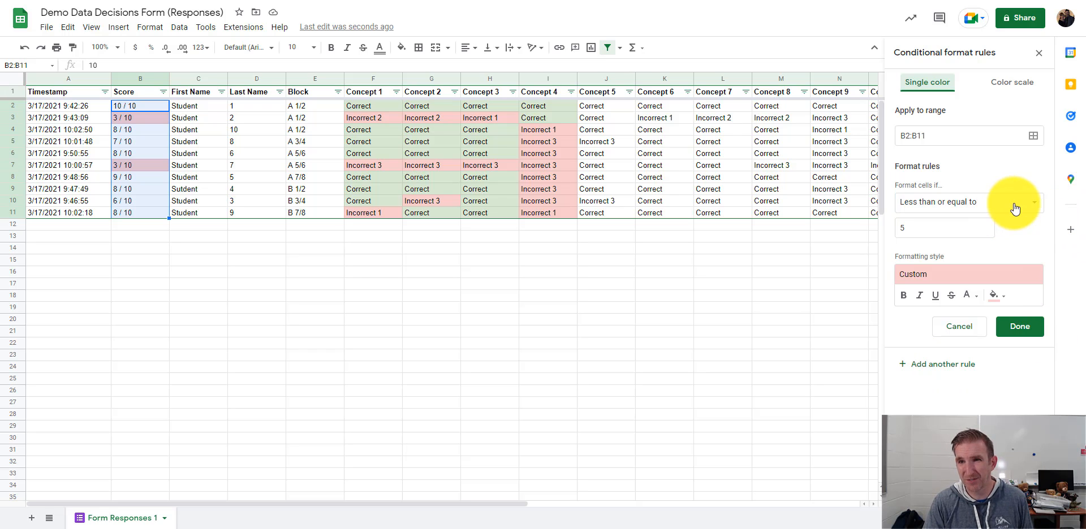
Step: Set the second score rule for B2:B11 to less than or equal to 7 with a light yellow fill
double_click(916, 227)
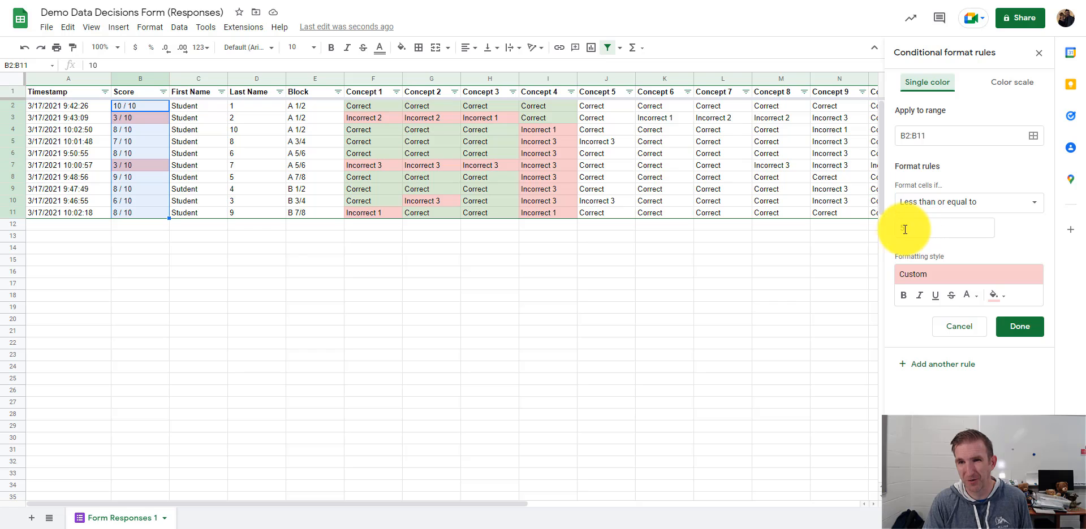
type("7")
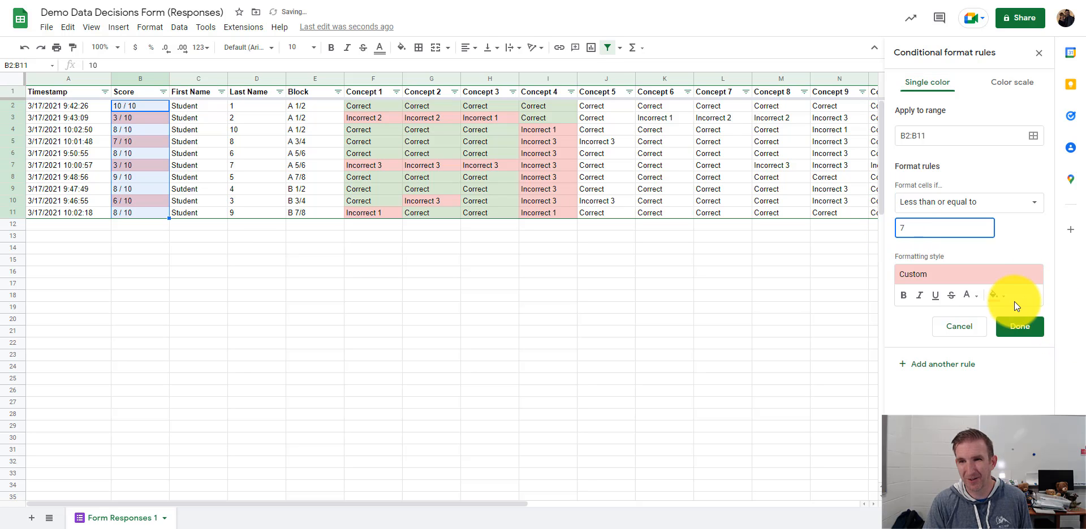
left_click(997, 299)
left_click(920, 415)
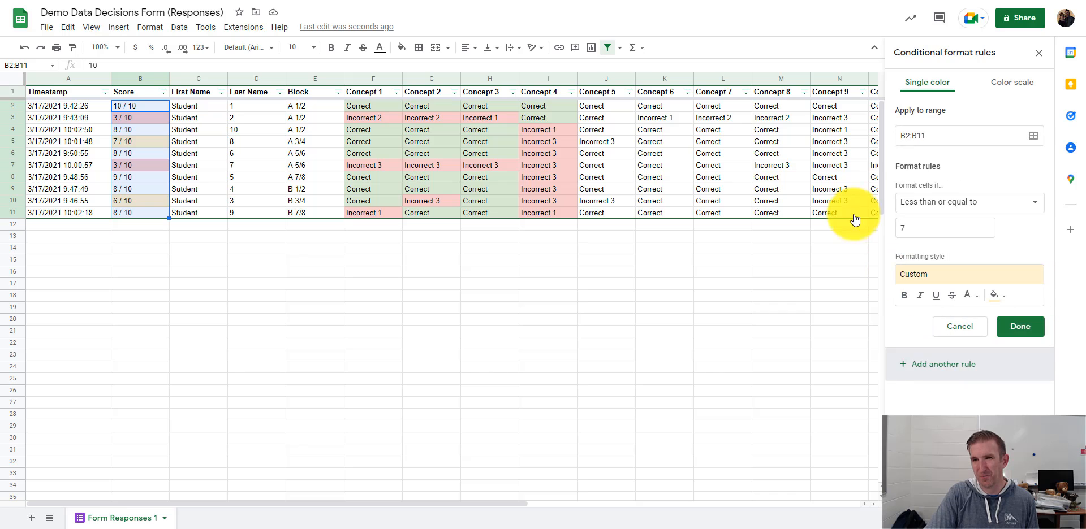
Step: Set the third score rule for B2:B11 to greater than 7 with a light green fill, and save it
left_click(976, 201)
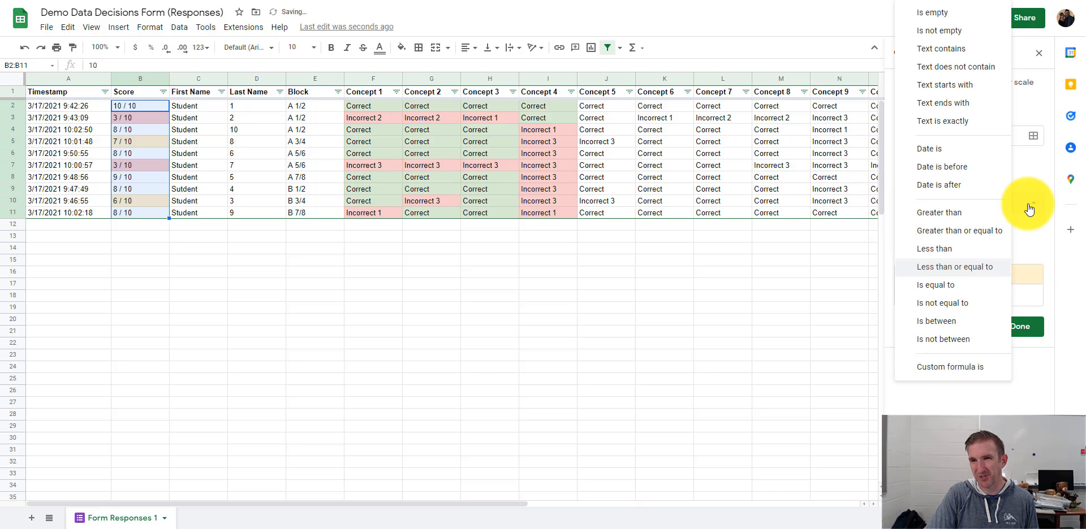
left_click(1018, 207)
left_click(994, 208)
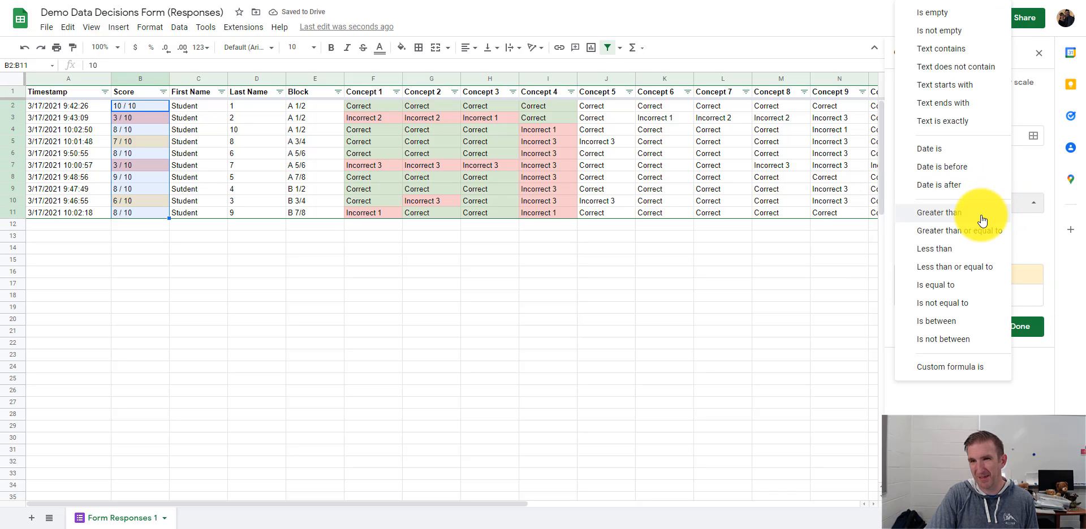
left_click(989, 212)
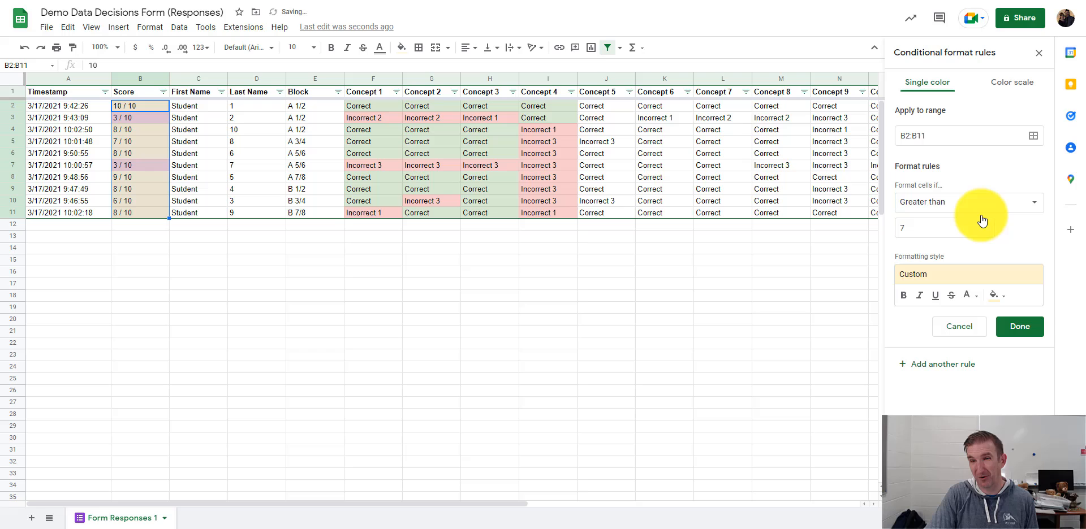
left_click(999, 295)
left_click(934, 413)
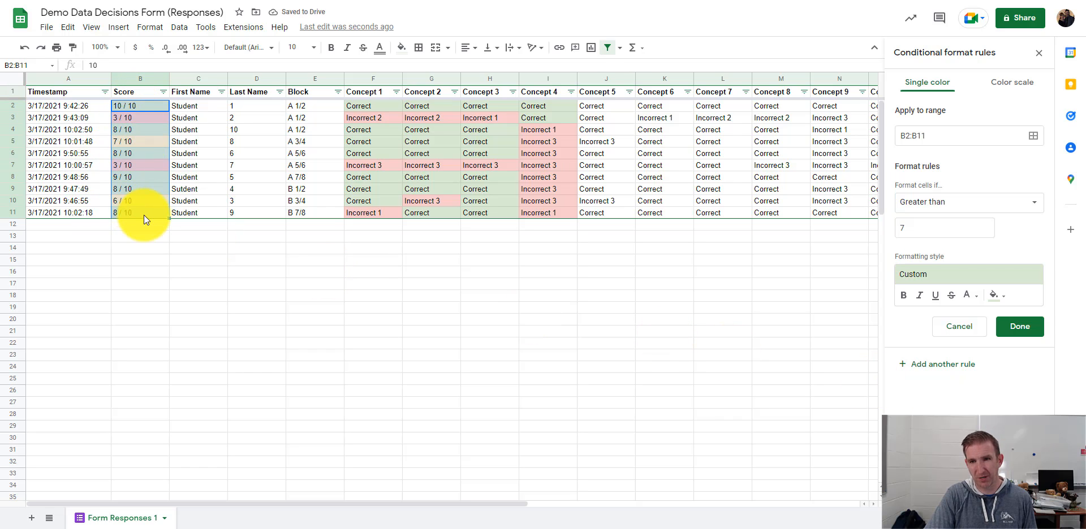
left_click(1015, 325)
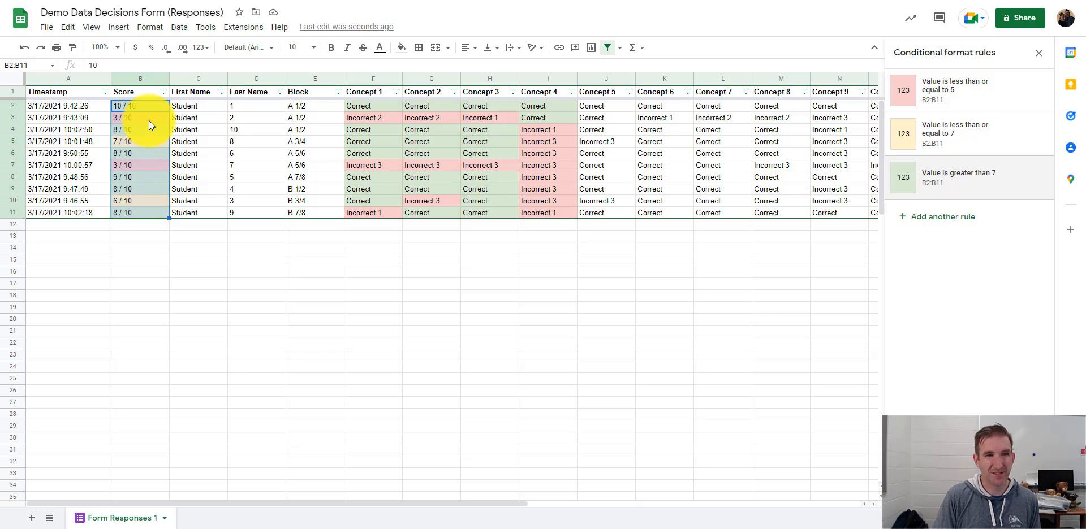
left_click(245, 119)
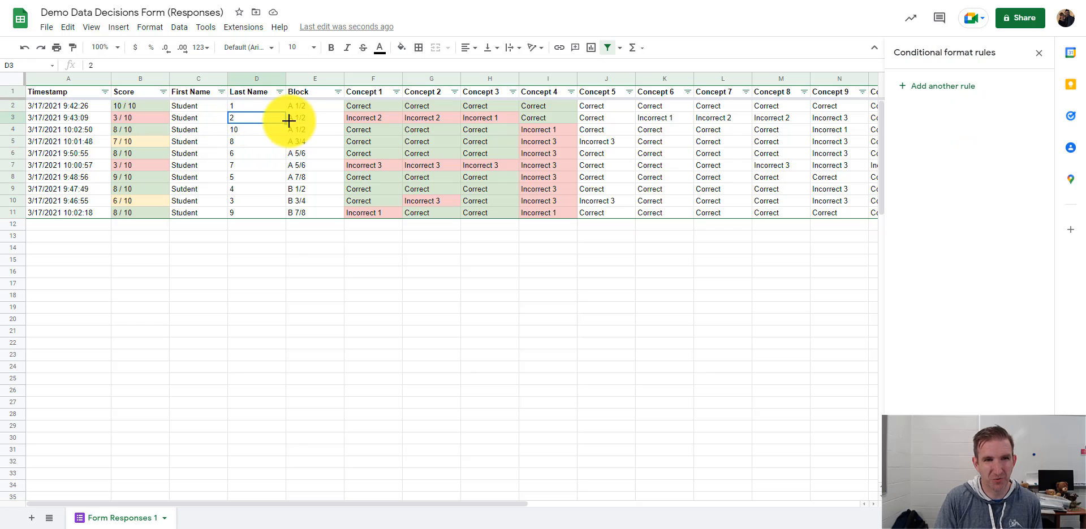
left_click(143, 118)
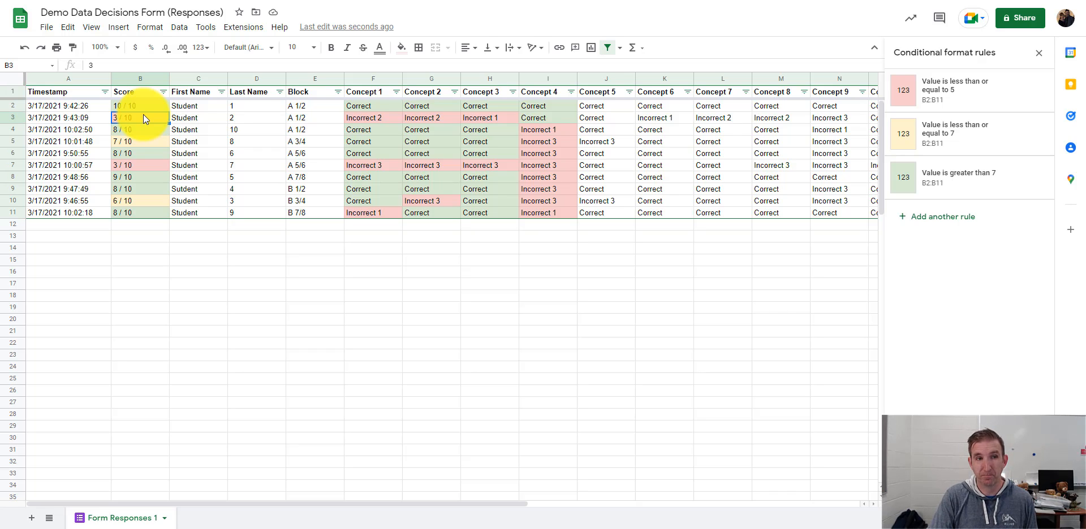
left_click(137, 129)
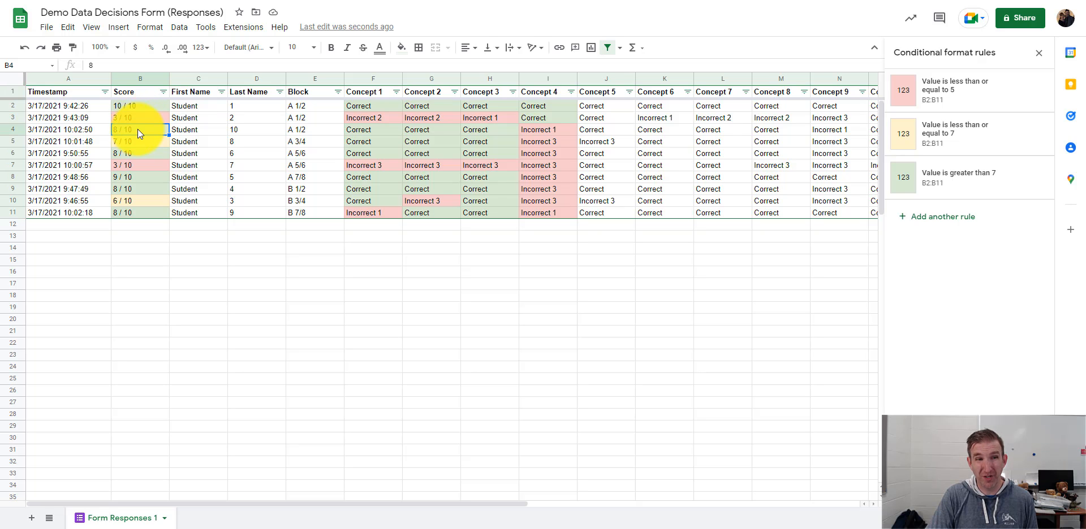
left_click(150, 106)
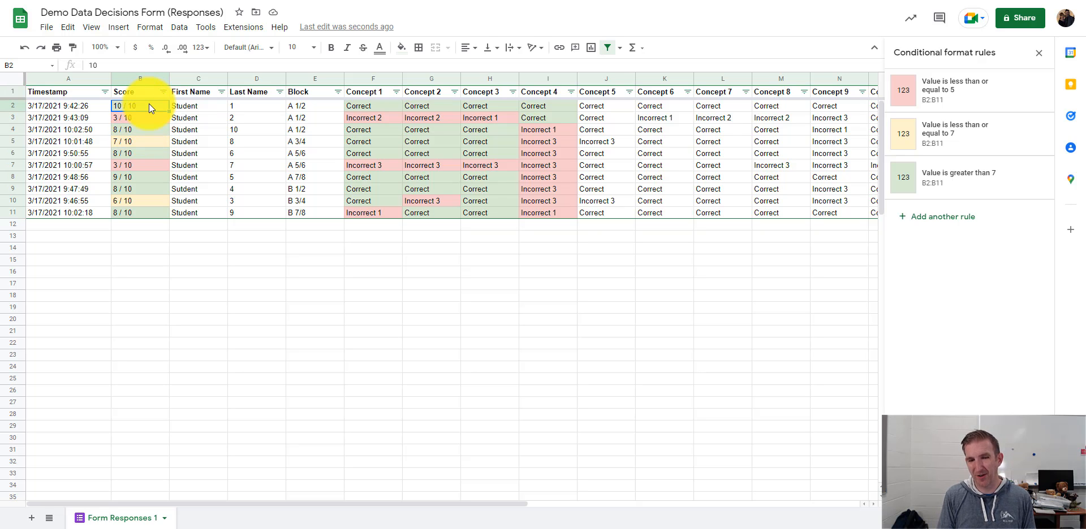